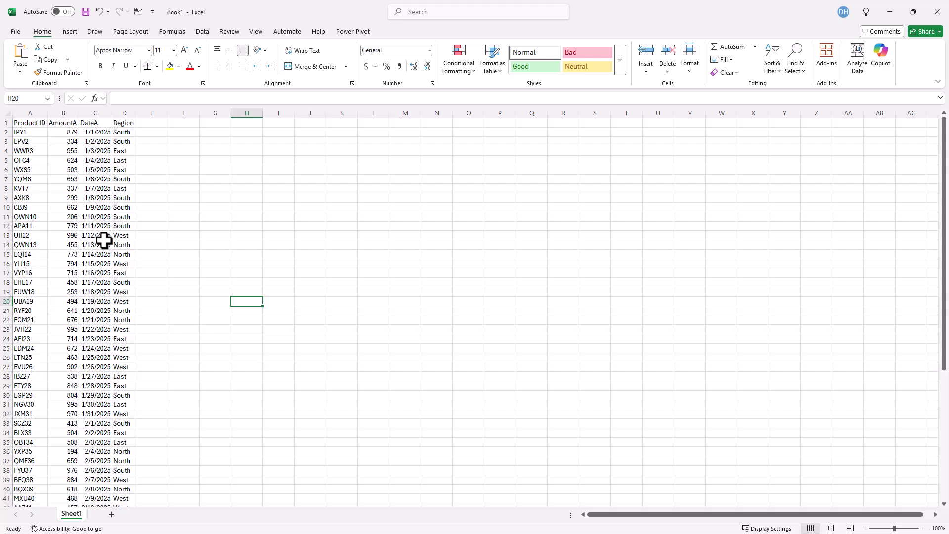
Insert a PivotTable at G2 from A1:D61 with Product ID in Rows and Sum of AmountA in Values.
left_click(109, 207)
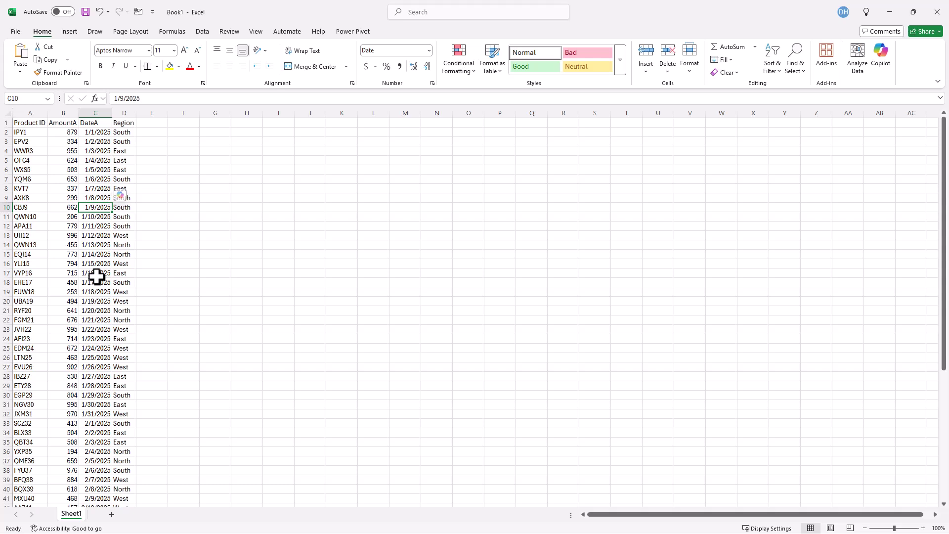
left_click(69, 33)
left_click(25, 52)
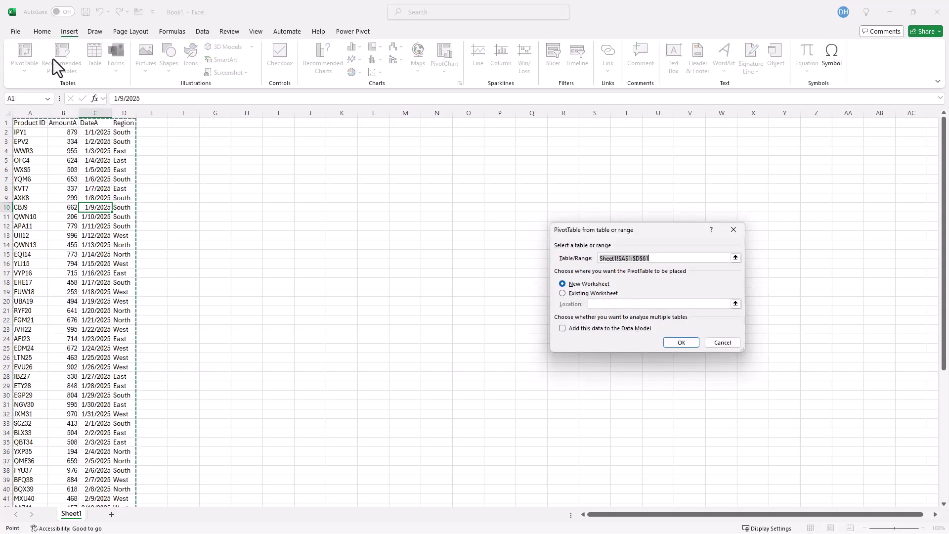
left_click(563, 293)
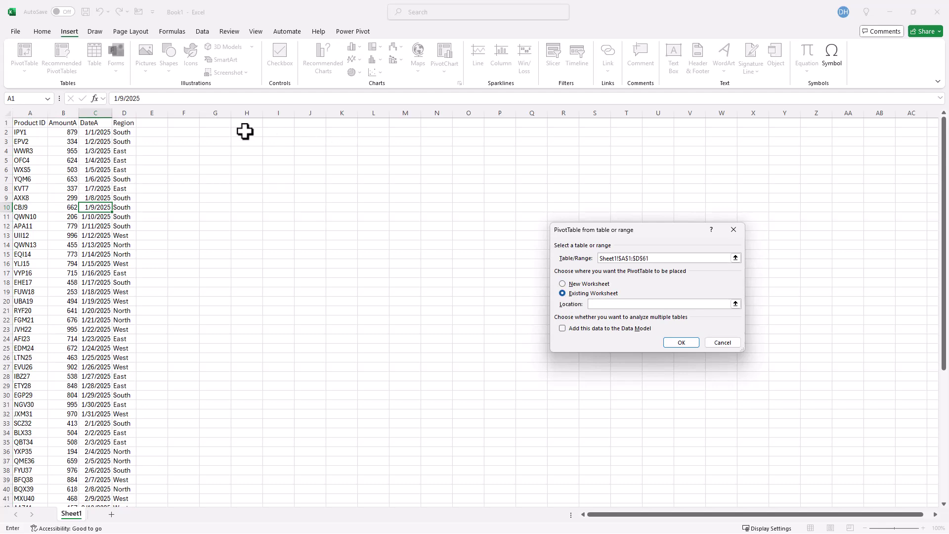
left_click(216, 132)
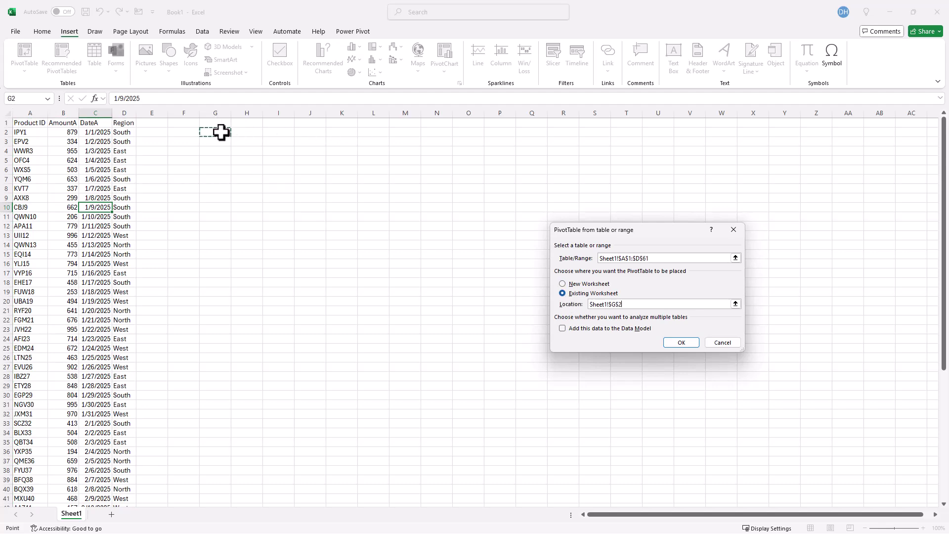
left_click(678, 343)
left_click_drag(808, 175, 811, 436)
left_click_drag(804, 190, 909, 475)
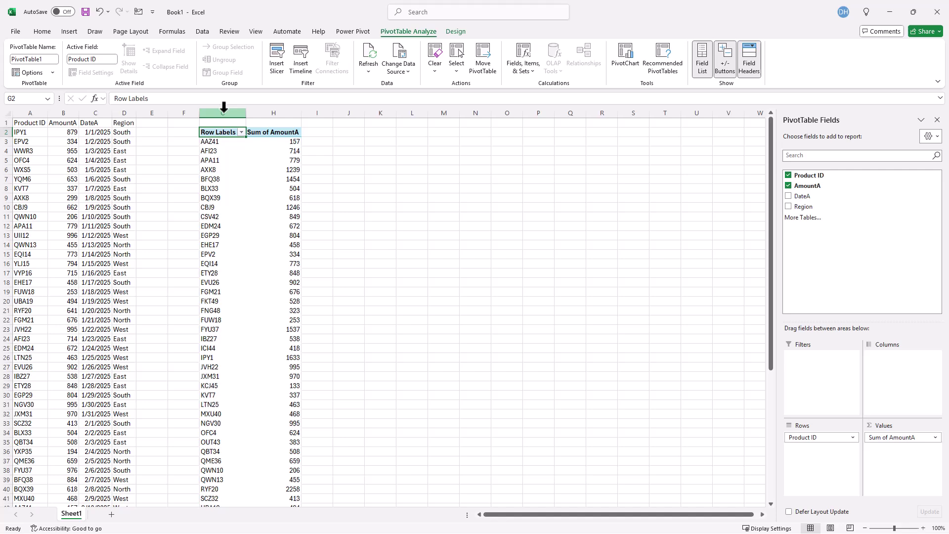
Copy the pivot table in columns G:H and paste it at J1.
left_click_drag(225, 111, 283, 114)
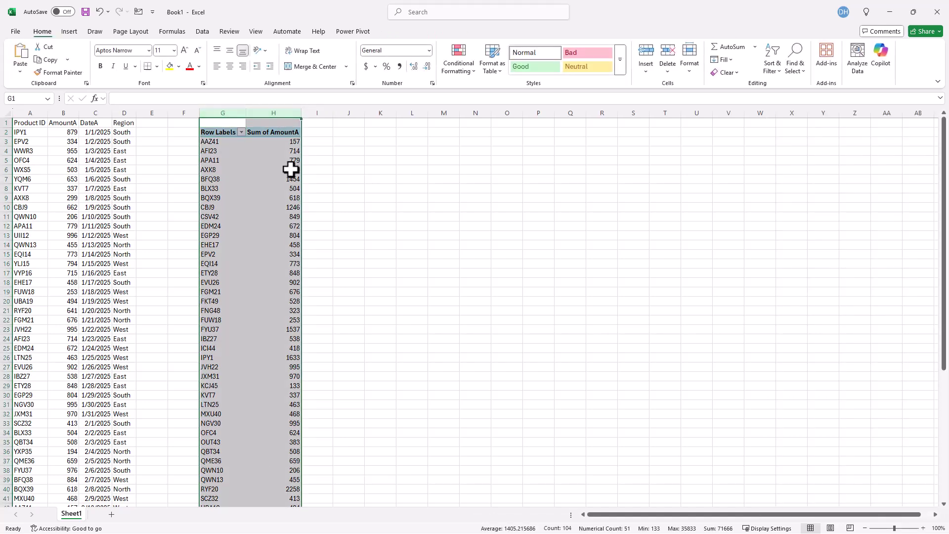
key("ctrl+c")
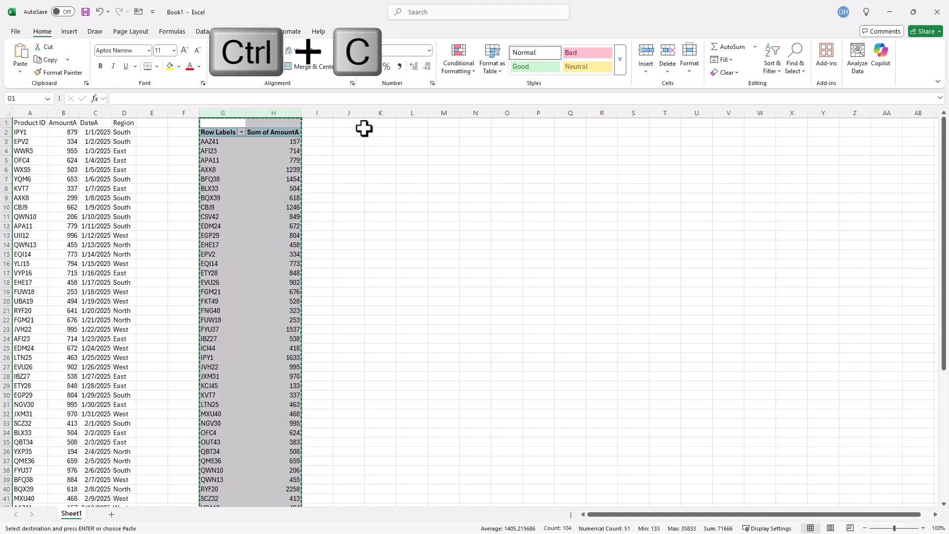
left_click(360, 123)
key("ctrl+v")
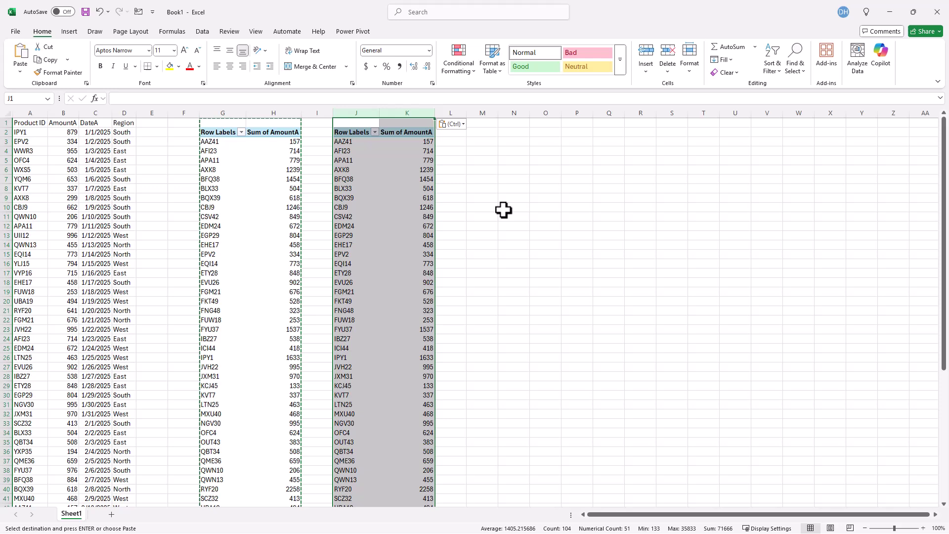
Replace Product ID with DateA in the copy's rows, giving Jan 26468 and Feb 9365.
left_click(407, 254)
left_click_drag(804, 193, 816, 439)
left_click(788, 175)
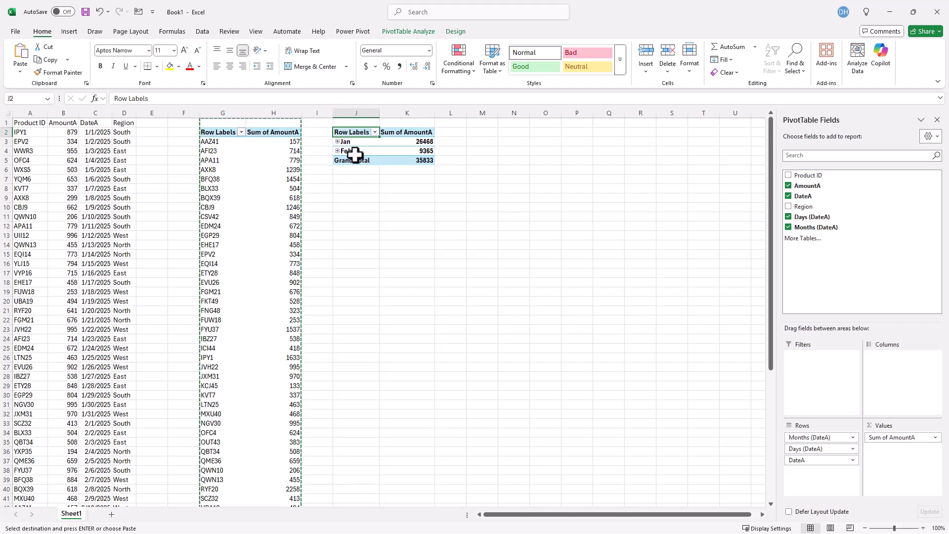
left_click(273, 216)
key("Escape")
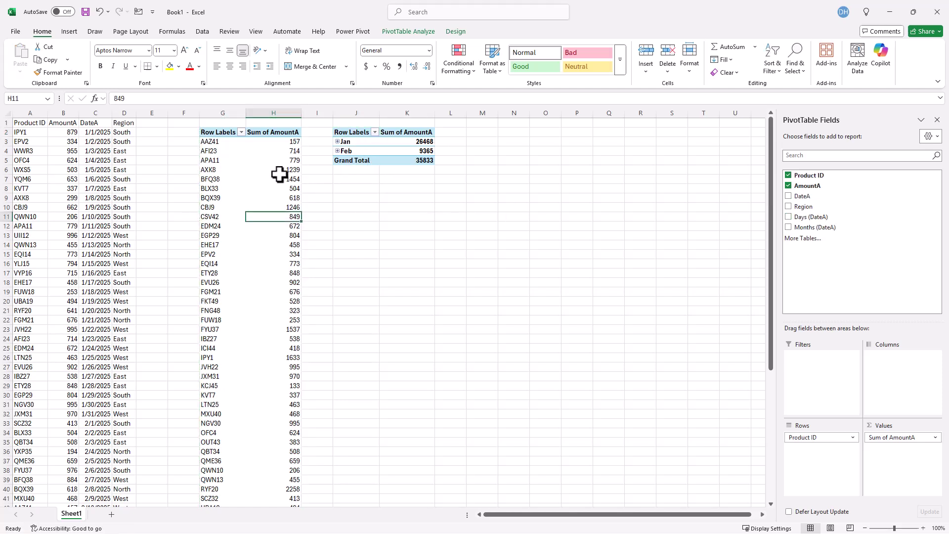
left_click(406, 151)
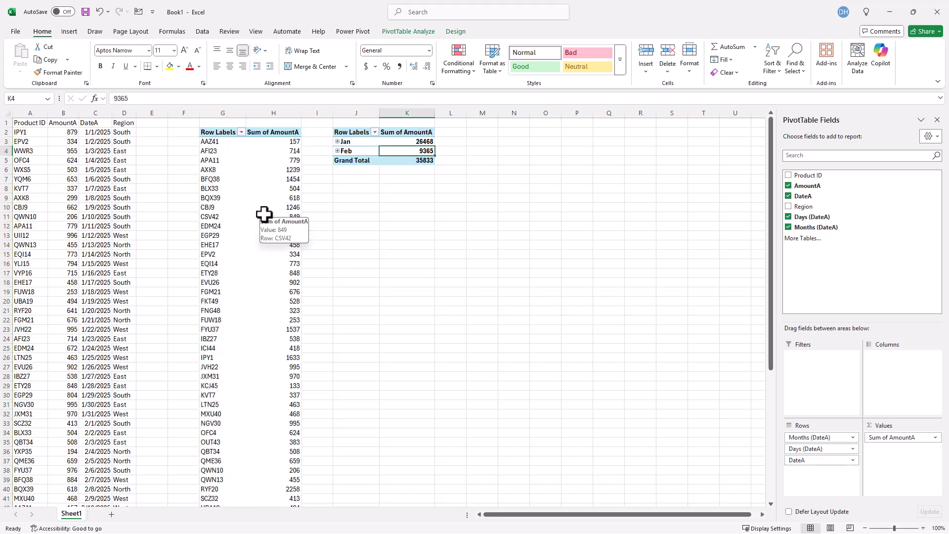
left_click(399, 34)
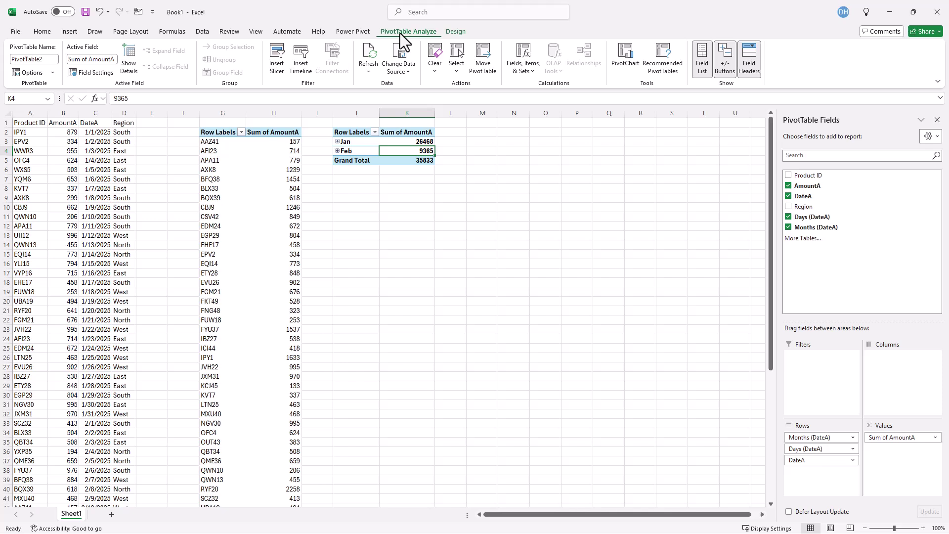
Insert a Region slicer, move it near columns M–P, and select East (total 9919).
left_click(276, 64)
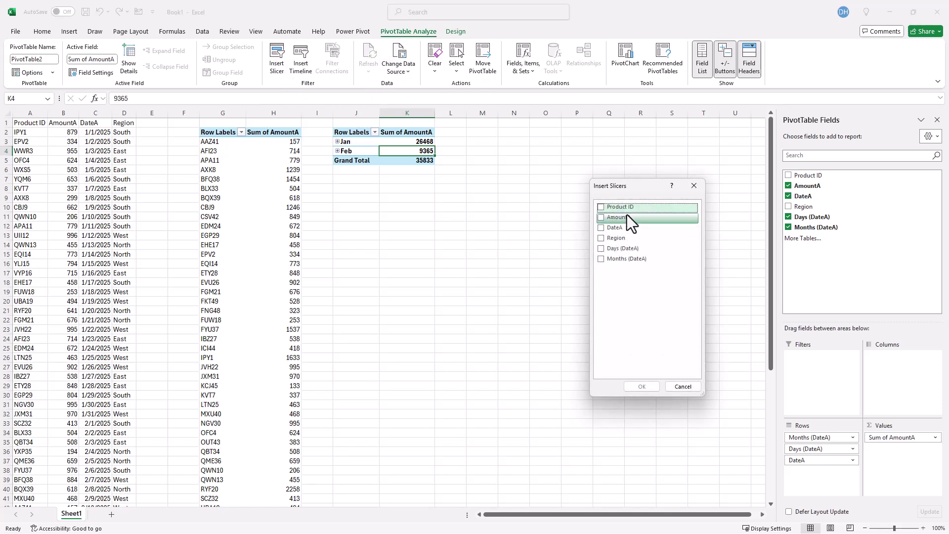
left_click(601, 238)
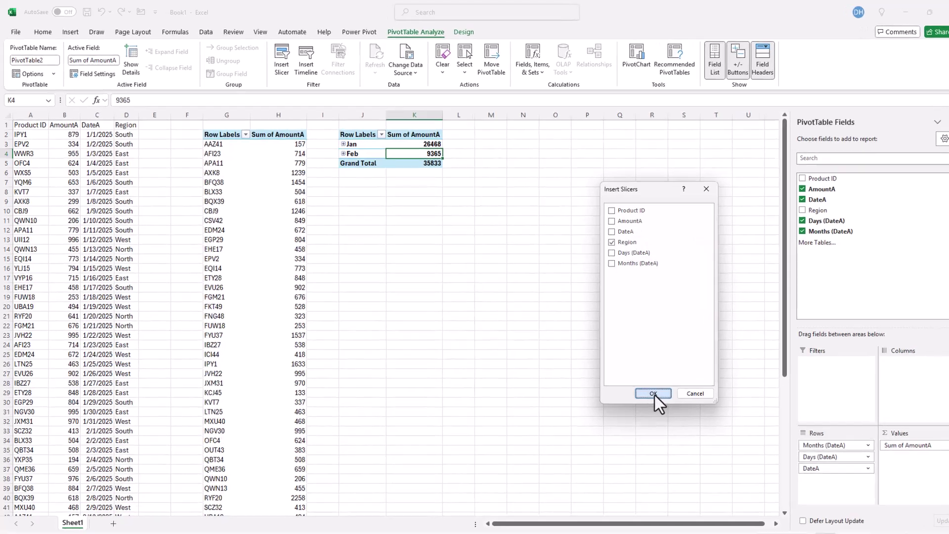
left_click(642, 386)
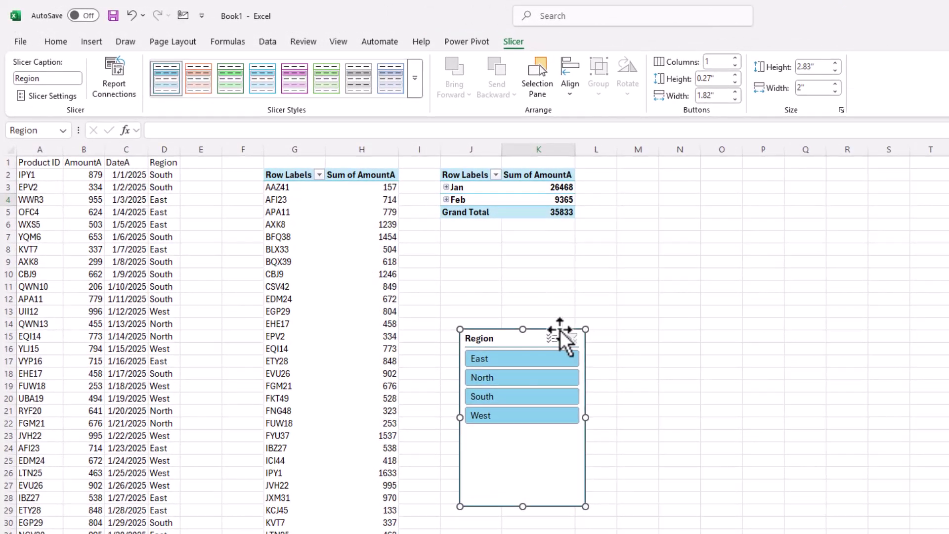
left_click_drag(531, 311, 684, 195)
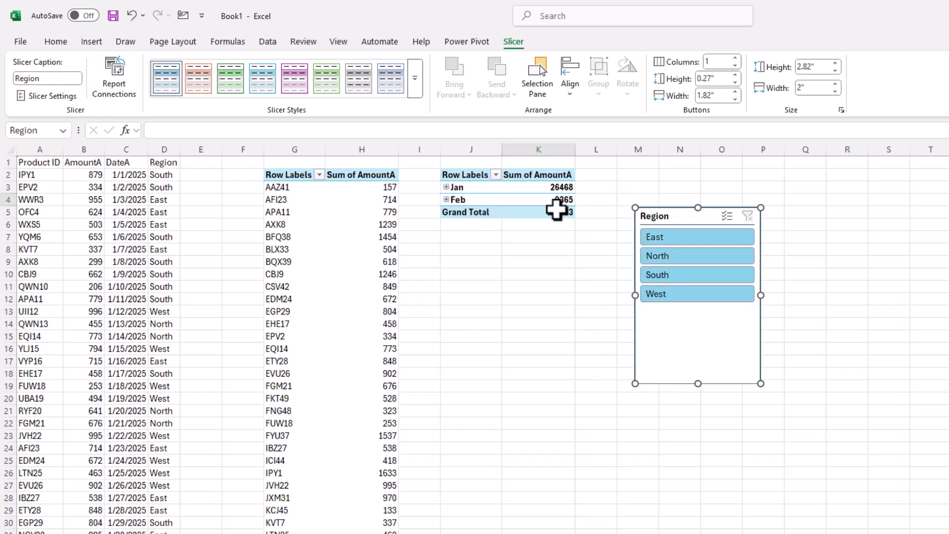
left_click(677, 238)
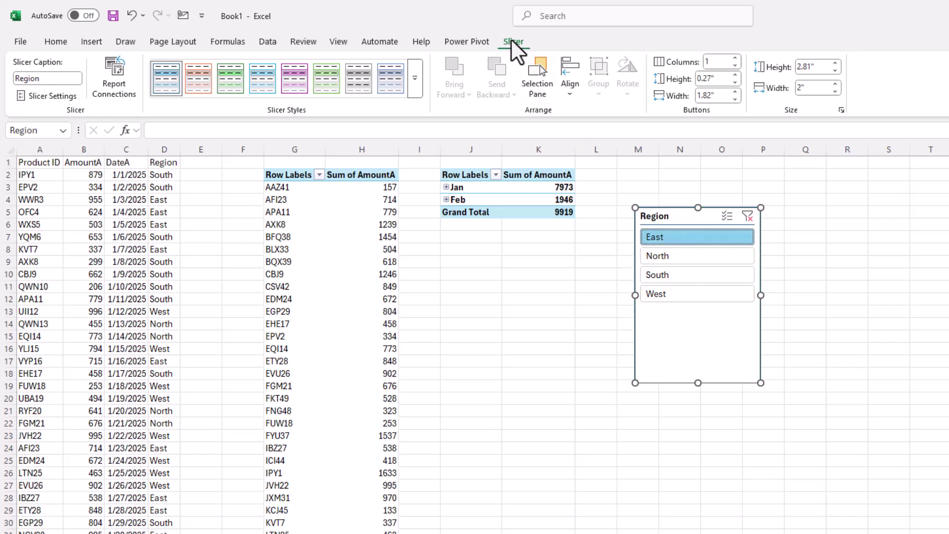
Connect the Region slicer to both PivotTable1 and PivotTable2 through Report Connections.
left_click(112, 80)
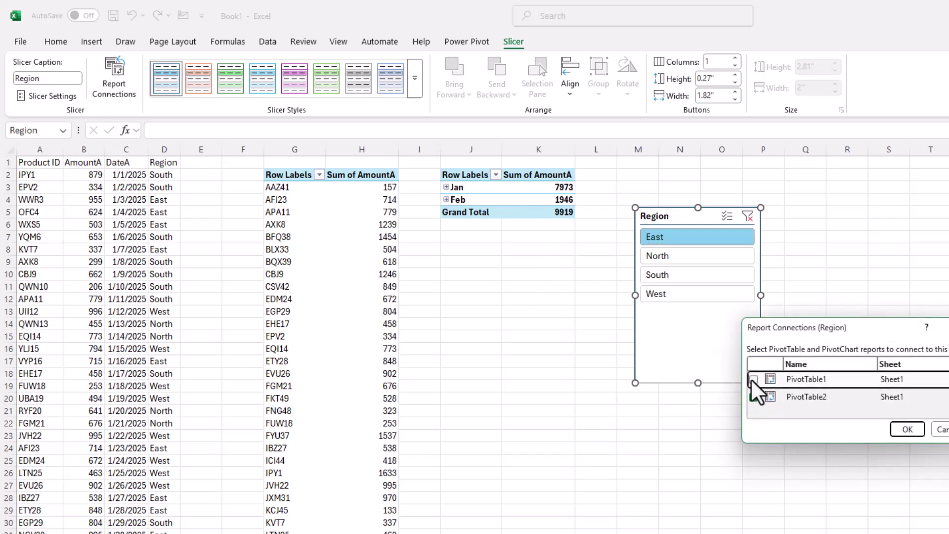
left_click(907, 429)
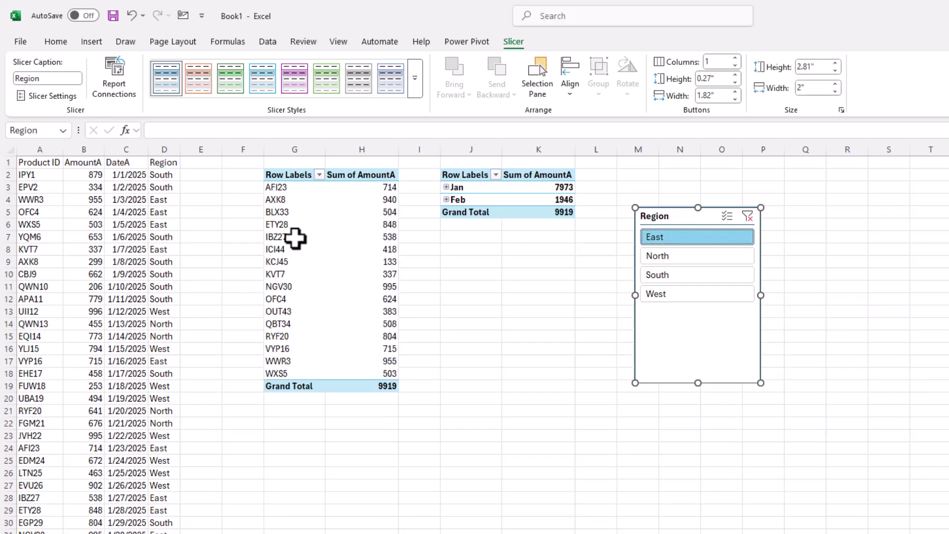
left_click(292, 205)
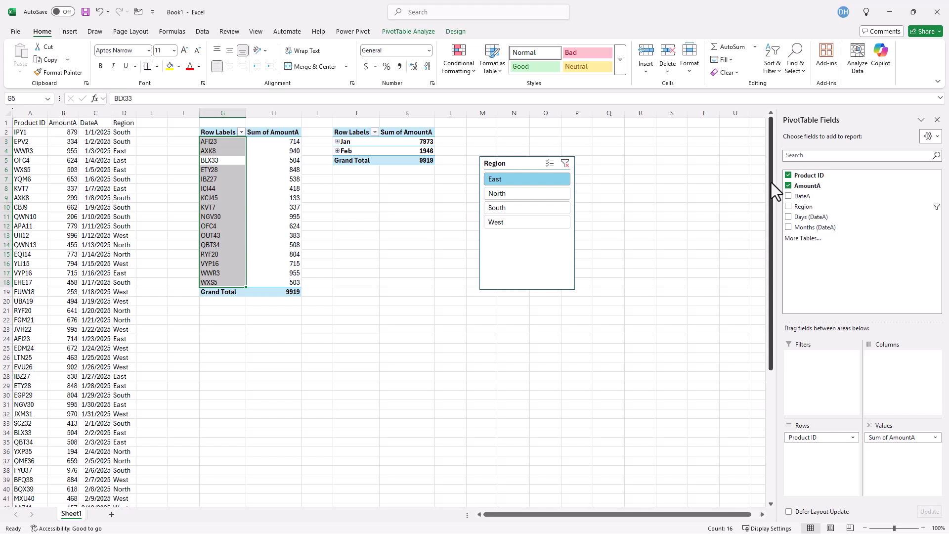
Add Region as a sub-row in both pivots, expand January's dates, and filter the slicer to South.
left_click_drag(798, 208, 854, 487)
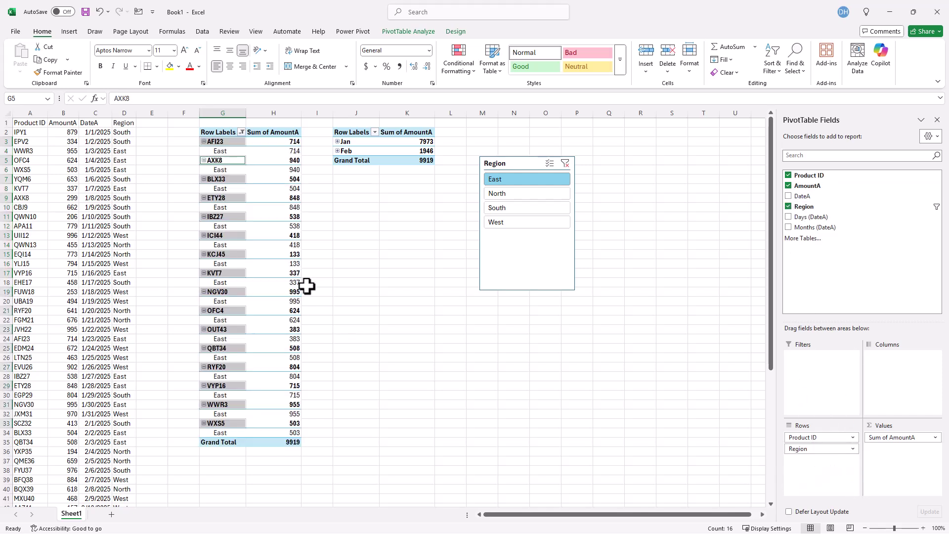
left_click(504, 194)
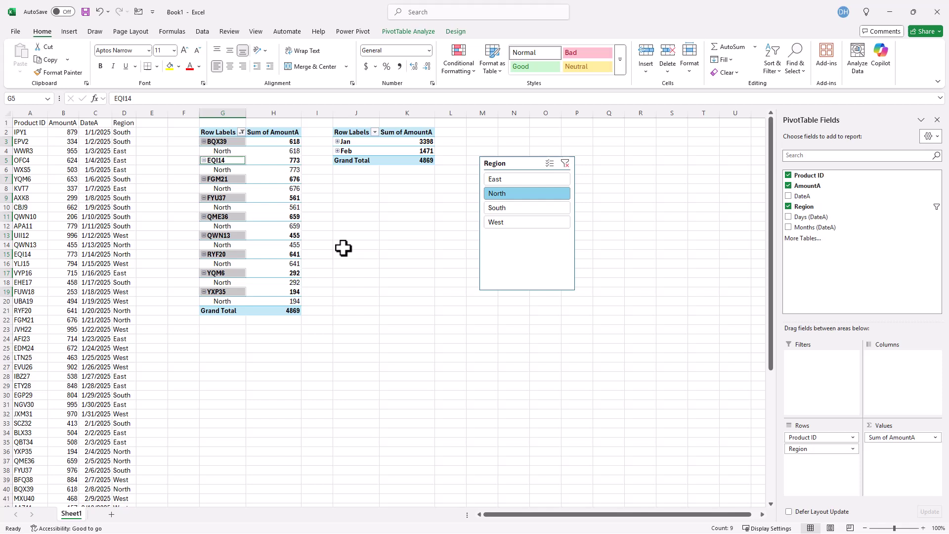
left_click(362, 143)
left_click_drag(801, 209, 682, 425)
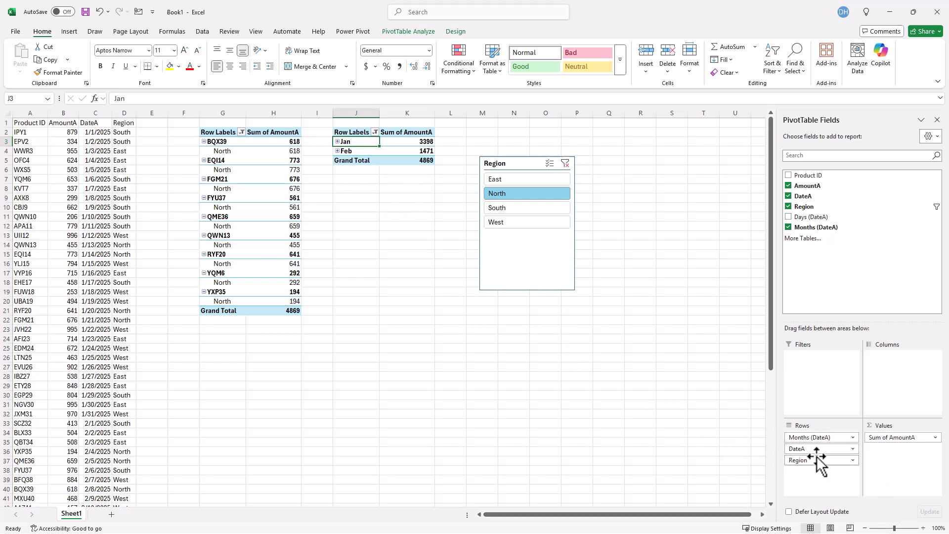
left_click(338, 141)
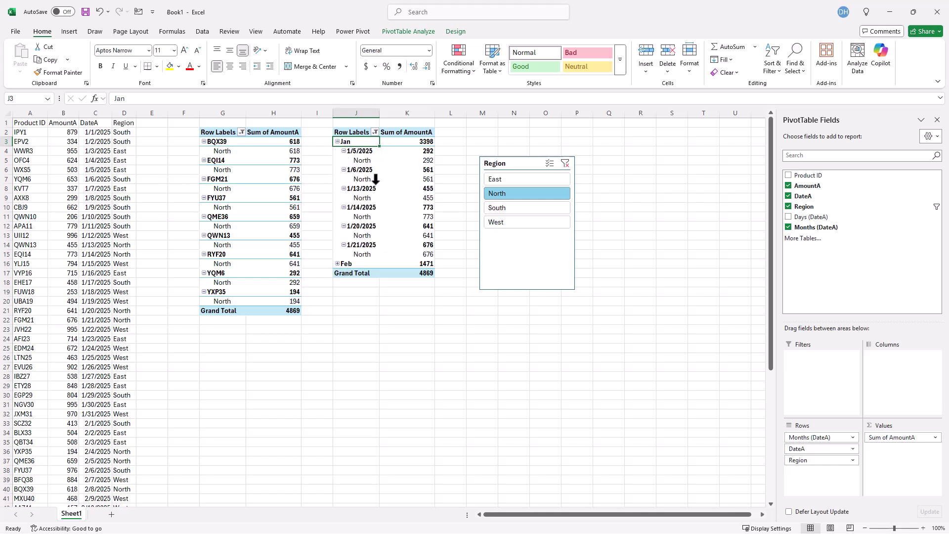
left_click(519, 208)
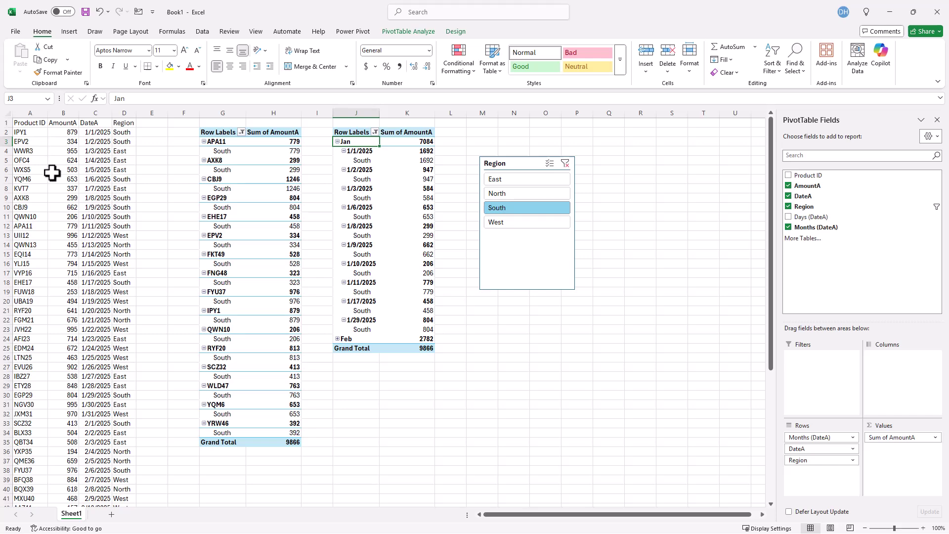
On Sheet2, copy the first table's Region column D into column N.
key("ctrl+Page_Down")
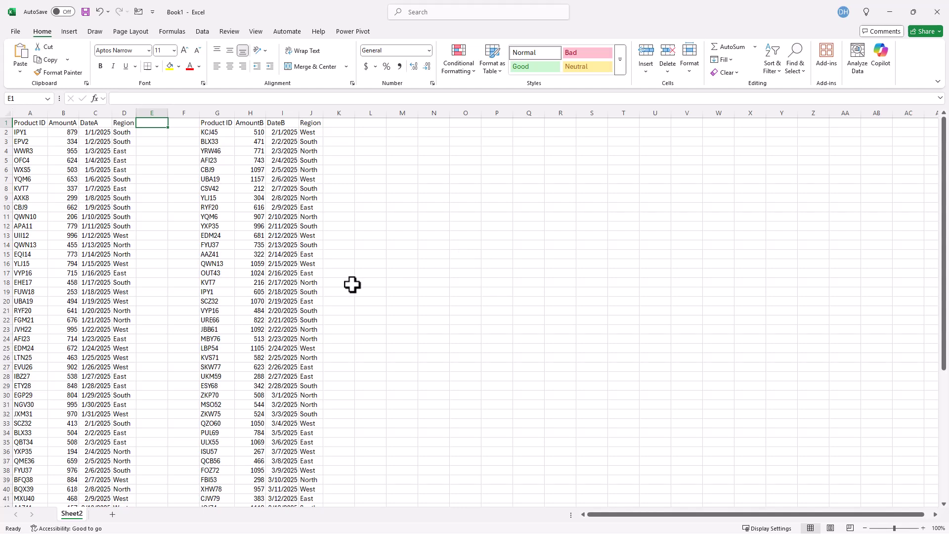
left_click(311, 113)
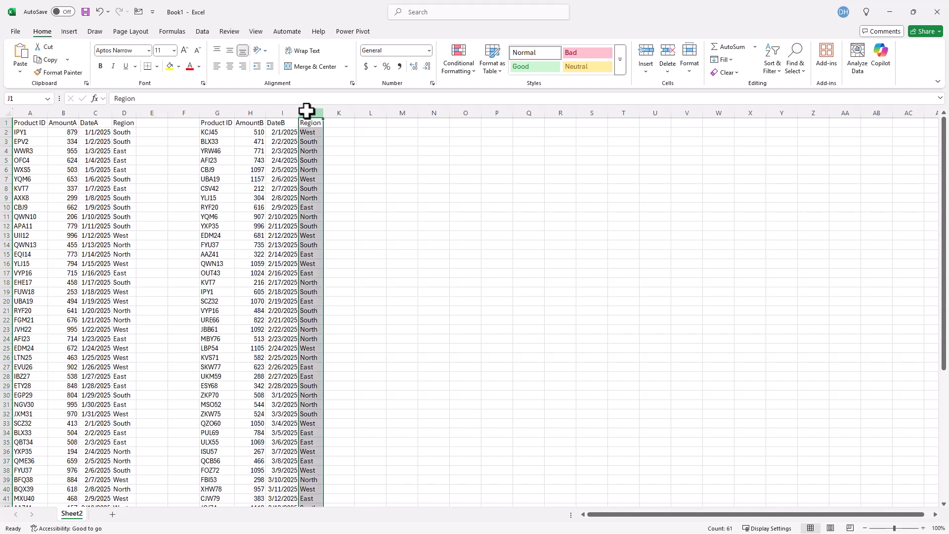
left_click(121, 113)
key("ctrl+c")
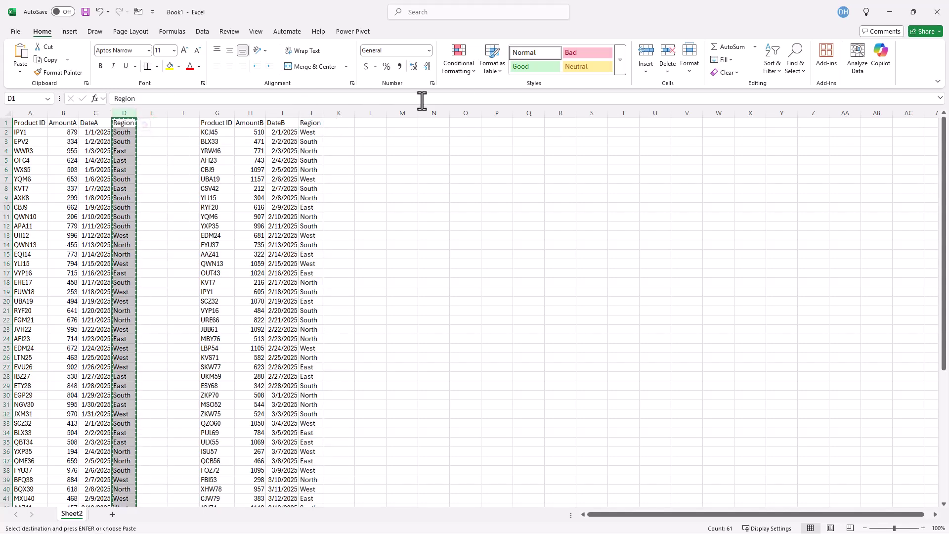
left_click(435, 121)
key("ctrl+v")
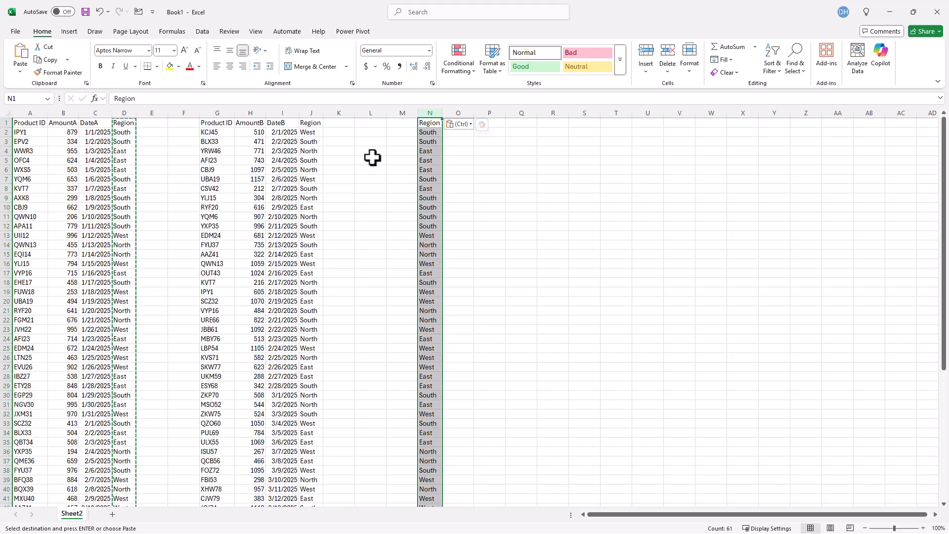
Copy the second table's region values J2:J61 and select N62 below the list.
left_click(311, 134)
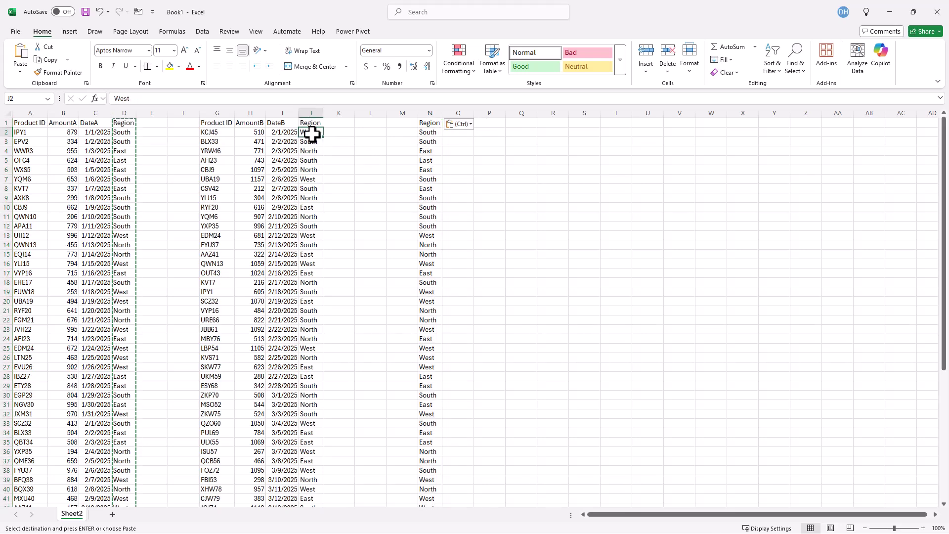
left_click_drag(311, 133, 311, 502)
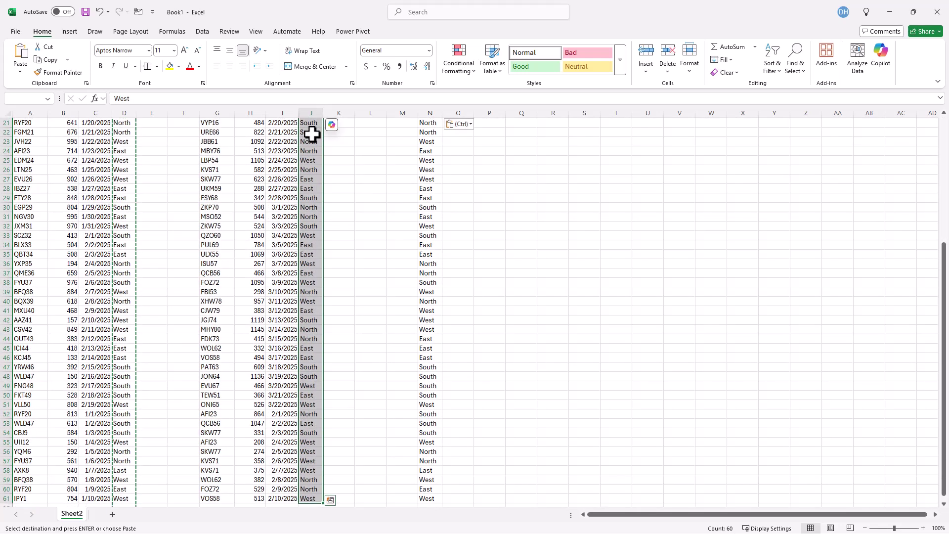
key("ctrl+c")
left_click(426, 254)
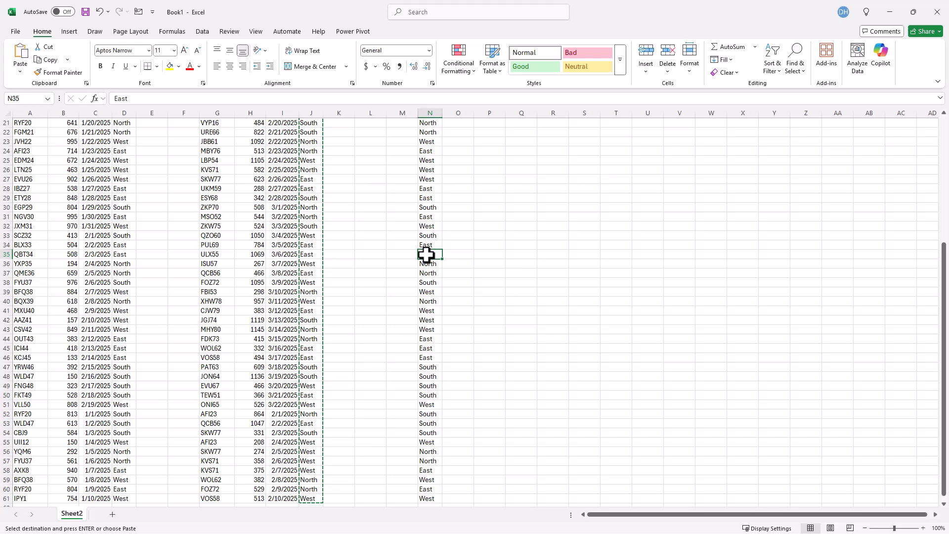
key("ctrl+Down")
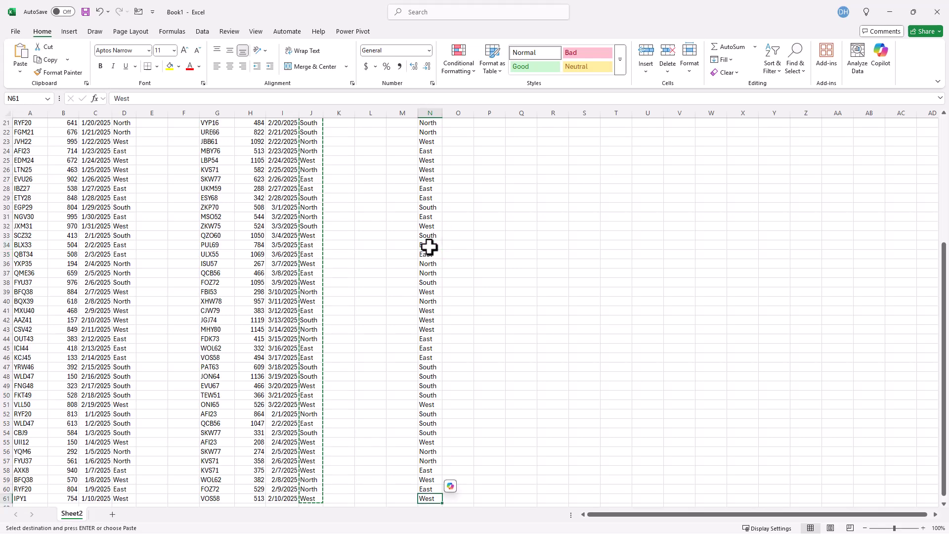
scroll(428, 247, "down", 3)
left_click(429, 423)
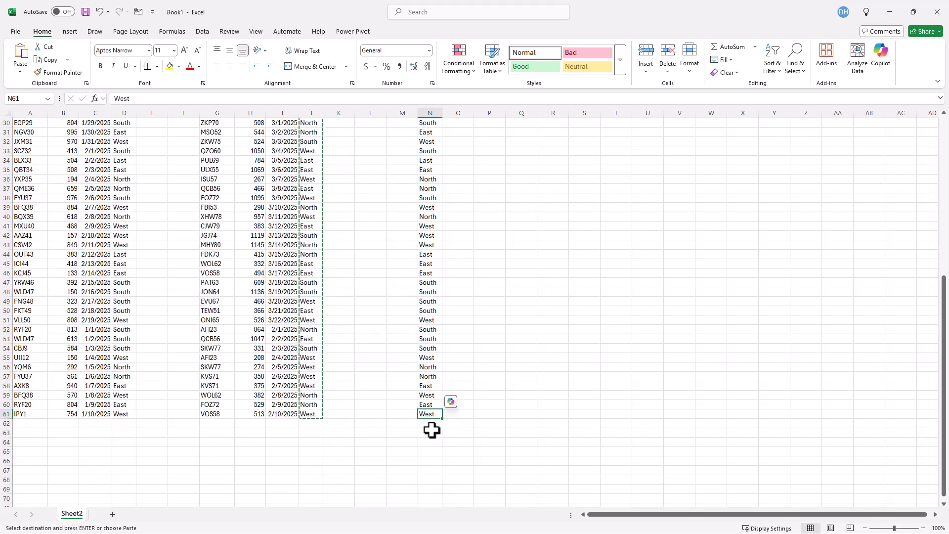
Append the copied regions at N62 and select the whole column N.
key("ctrl+v")
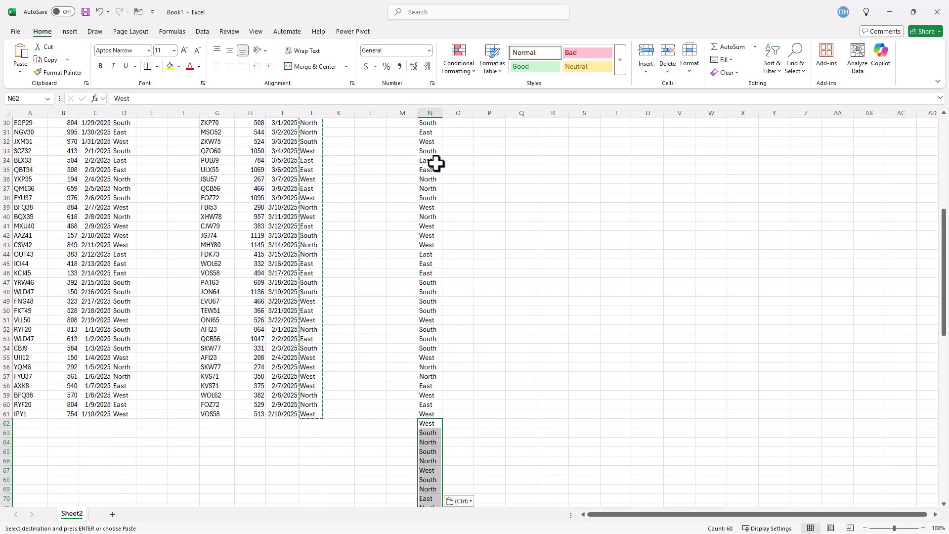
key("ctrl+Up")
left_click(428, 113)
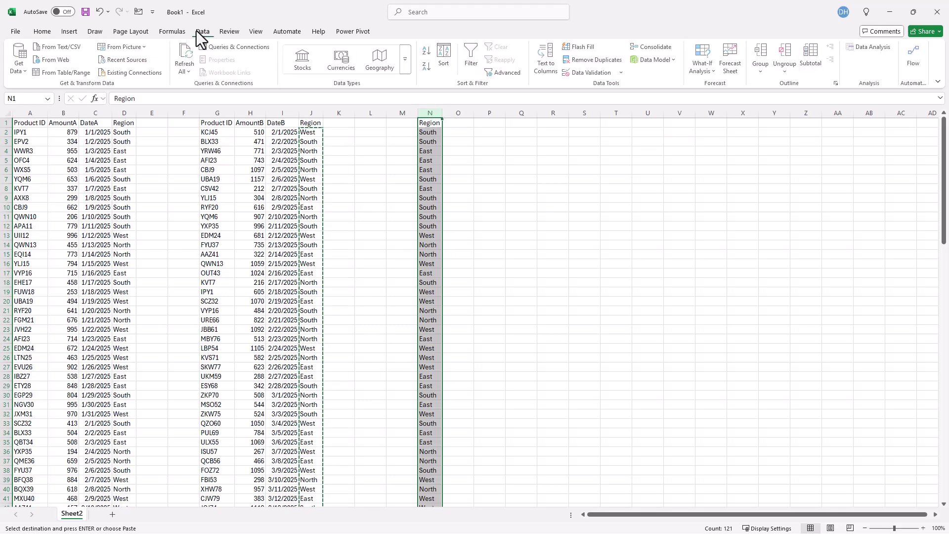
Remove duplicates from column N with headers, leaving South, East, West, North.
left_click(587, 60)
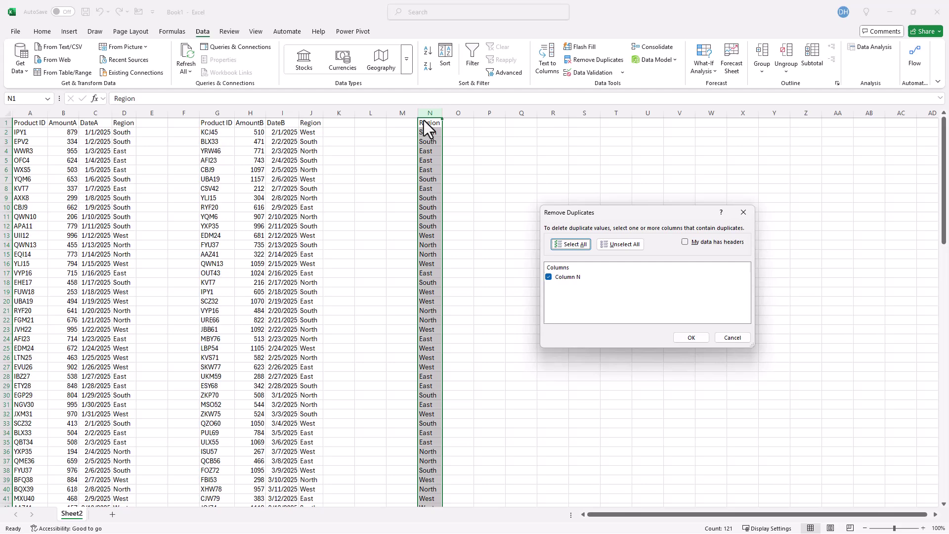
left_click(686, 242)
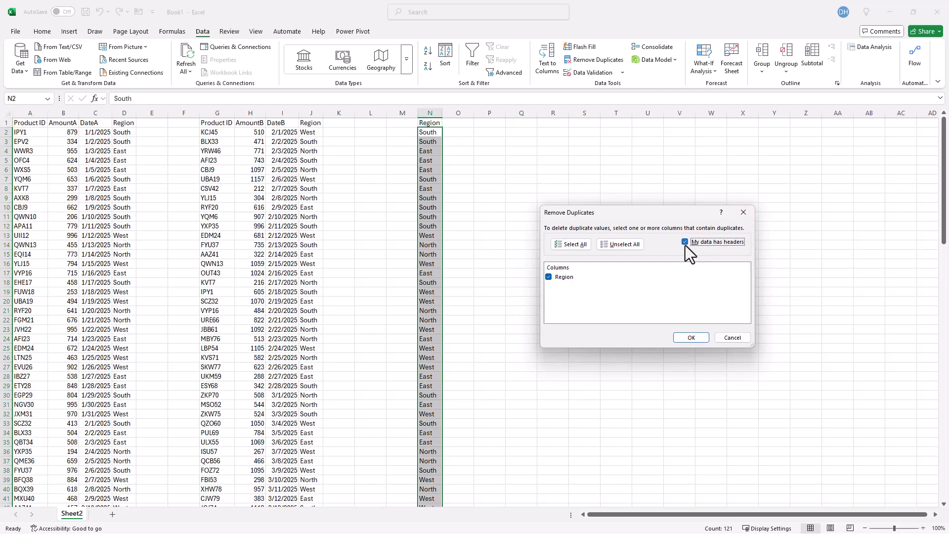
left_click(693, 340)
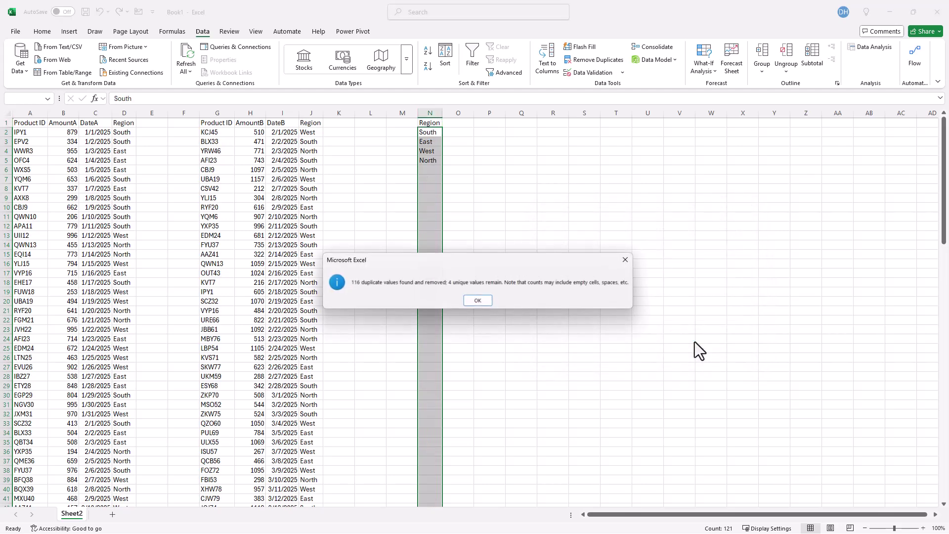
left_click(483, 302)
left_click(512, 152)
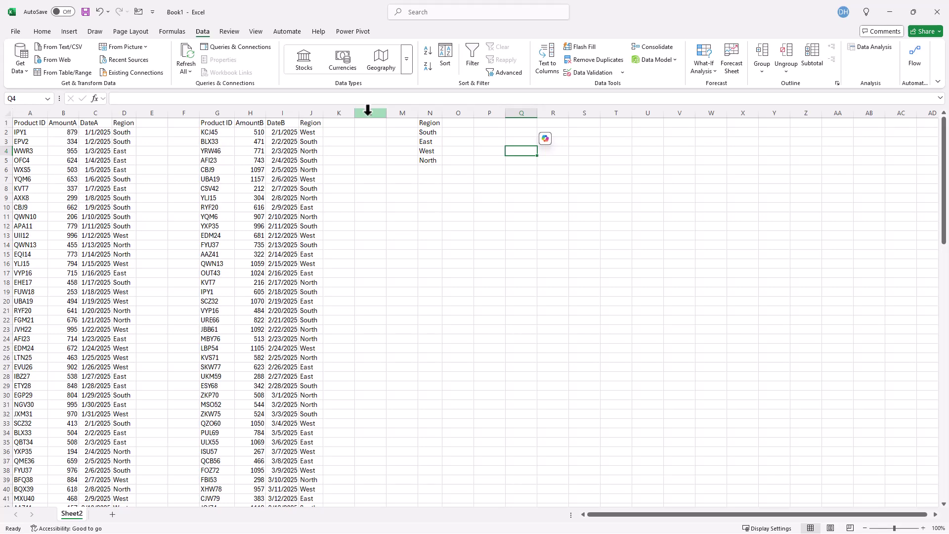
Create a Data Model PivotTable from A1:D61 on Sheet3 with Product ID rows and Sum of AmountA.
left_click(77, 189)
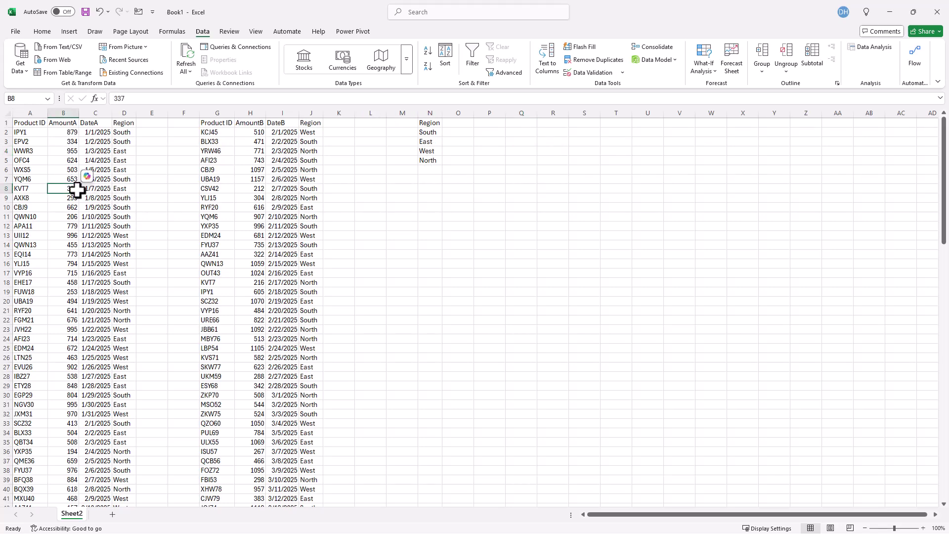
left_click(69, 31)
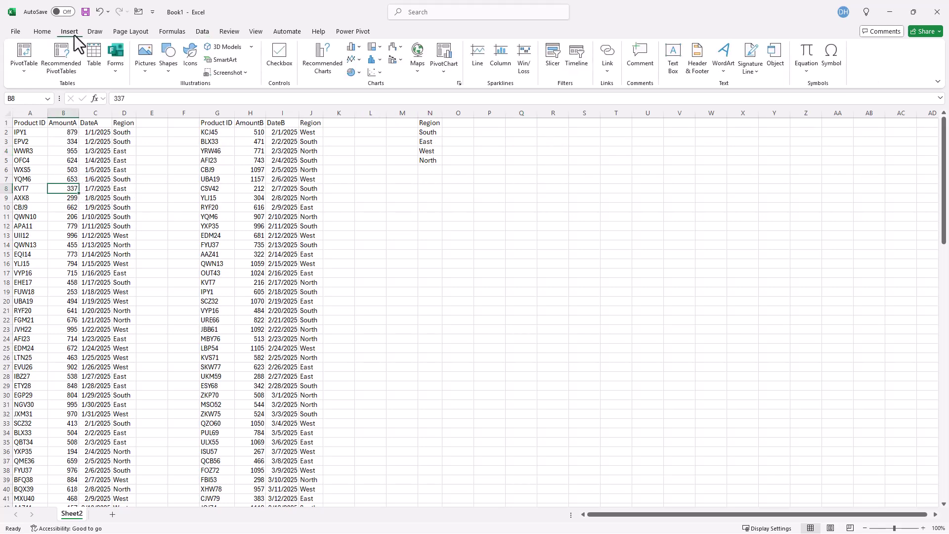
left_click(21, 69)
left_click(47, 86)
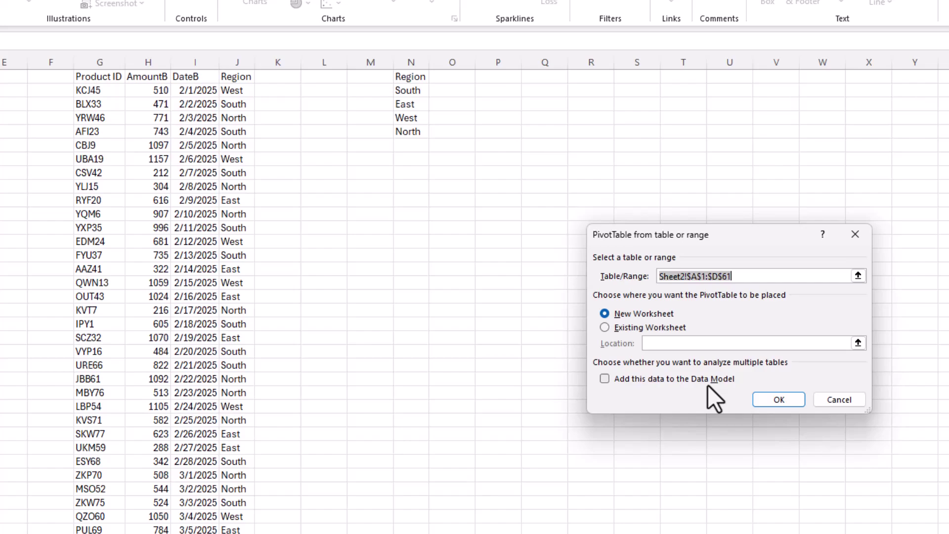
left_click(605, 380)
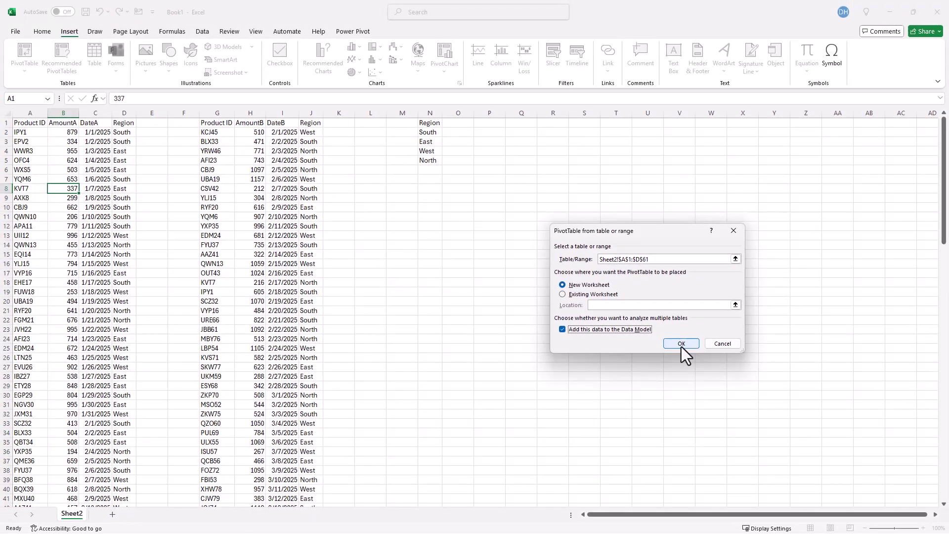
left_click(681, 346)
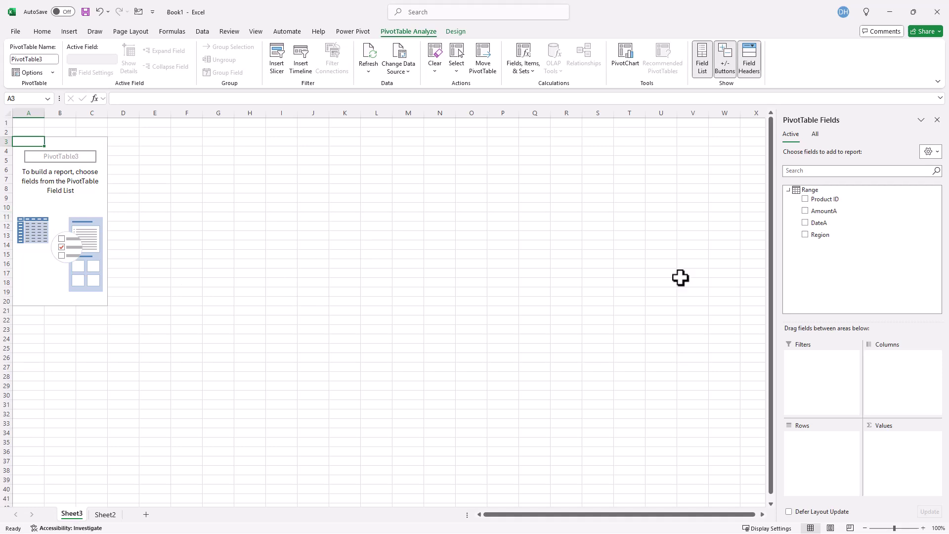
left_click_drag(819, 202, 838, 464)
left_click_drag(817, 216, 897, 469)
Create a Data Model PivotTable from the second table G1:J61 at Sheet3 cell E3.
left_click(110, 515)
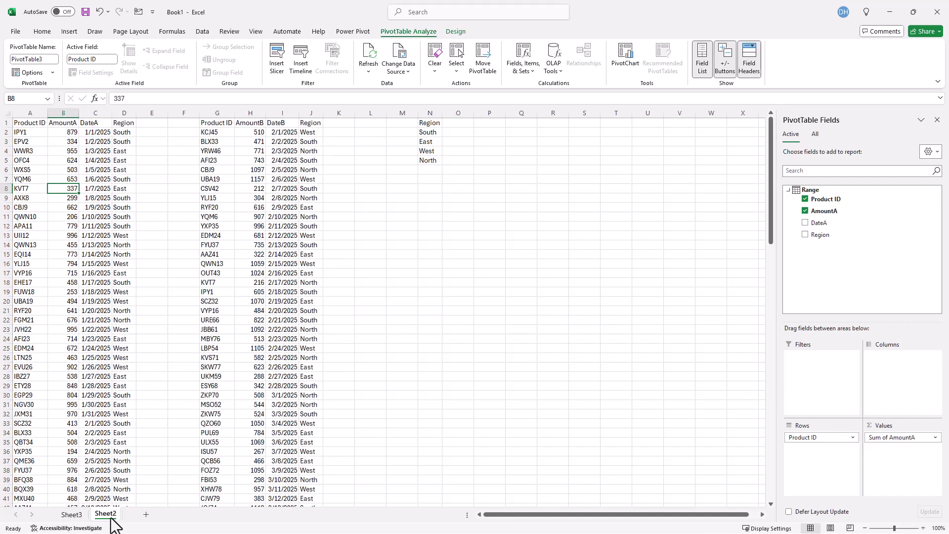
left_click(255, 174)
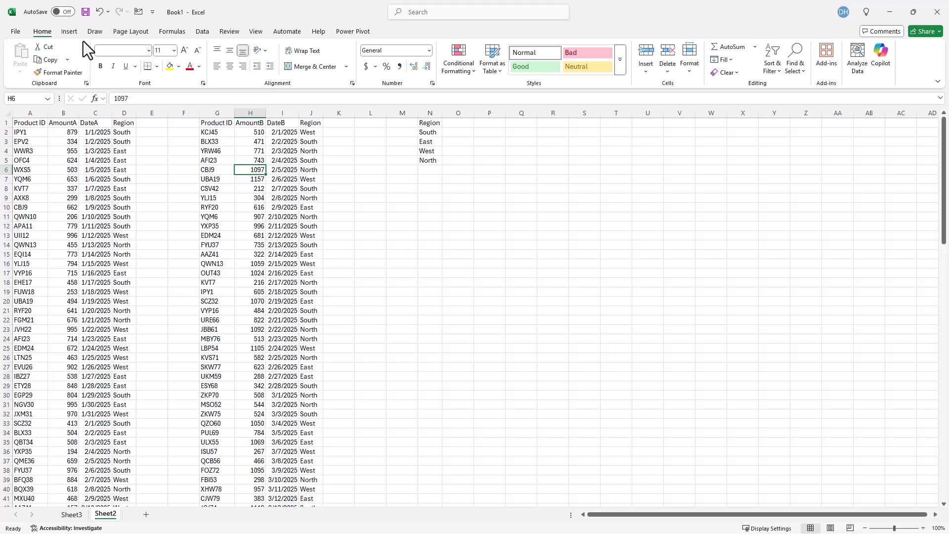
left_click(67, 31)
left_click(24, 51)
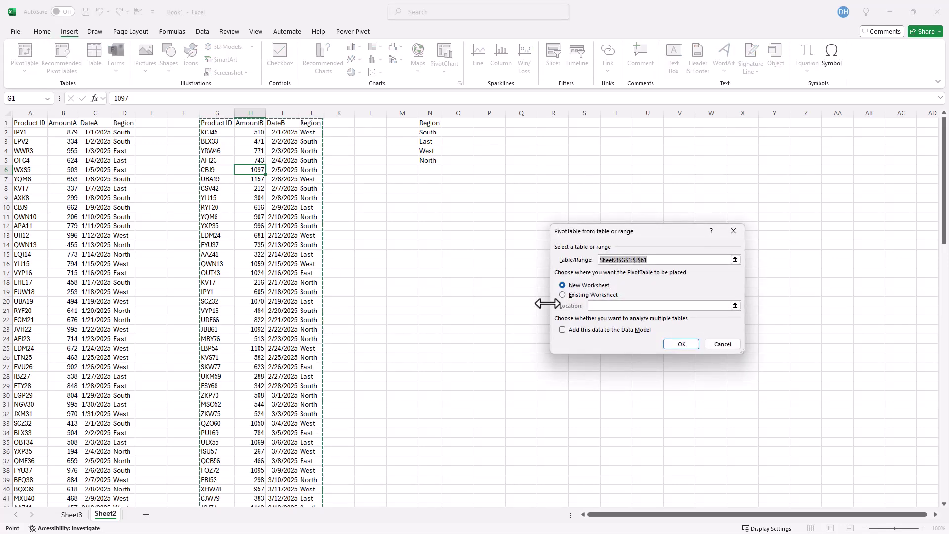
left_click(563, 295)
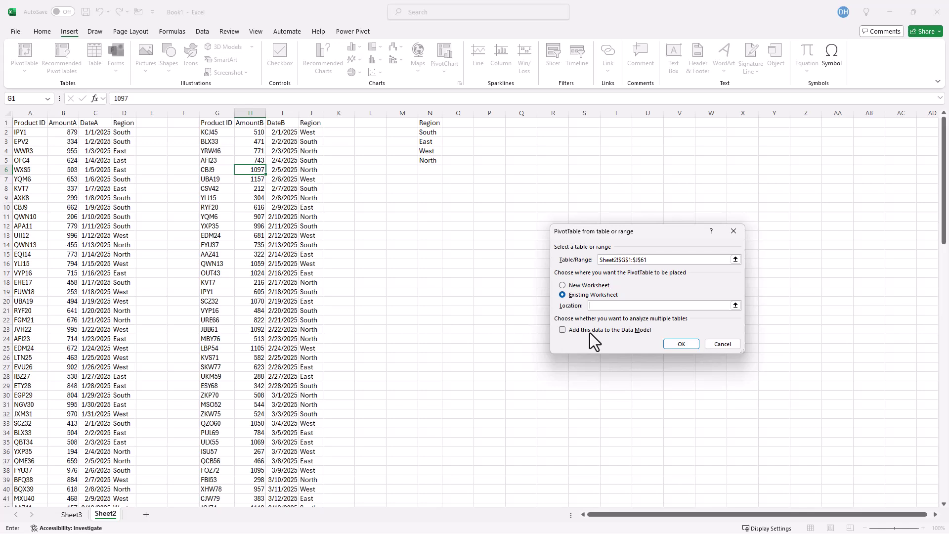
left_click(565, 330)
left_click(735, 305)
left_click(71, 514)
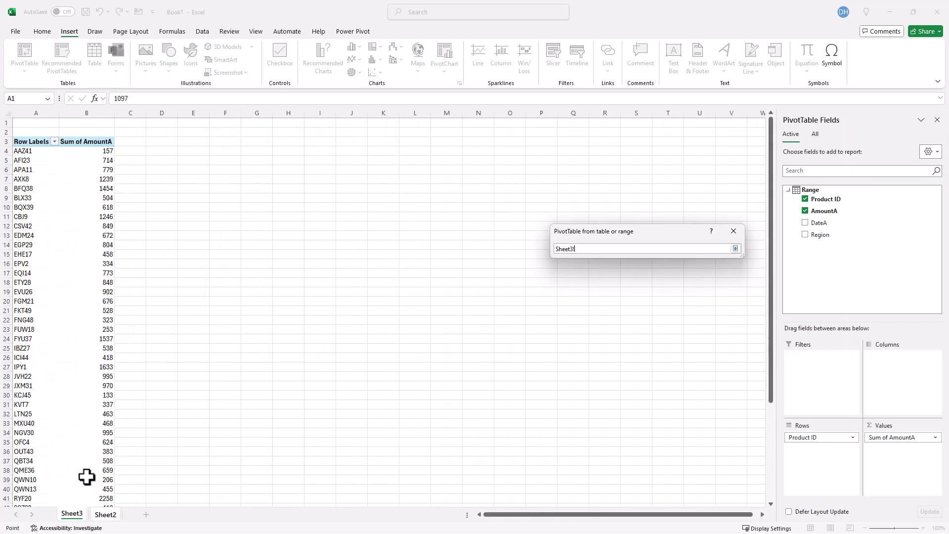
left_click(196, 141)
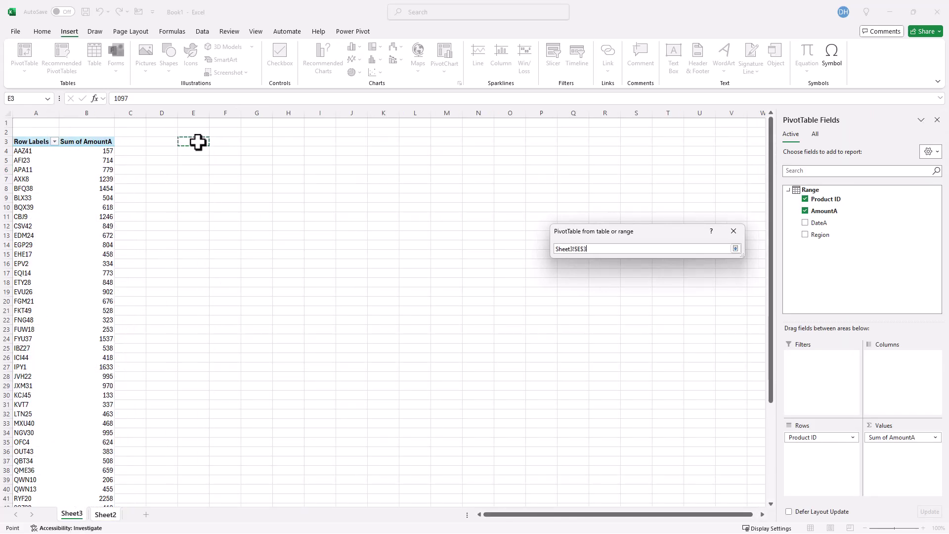
left_click(735, 249)
left_click(686, 343)
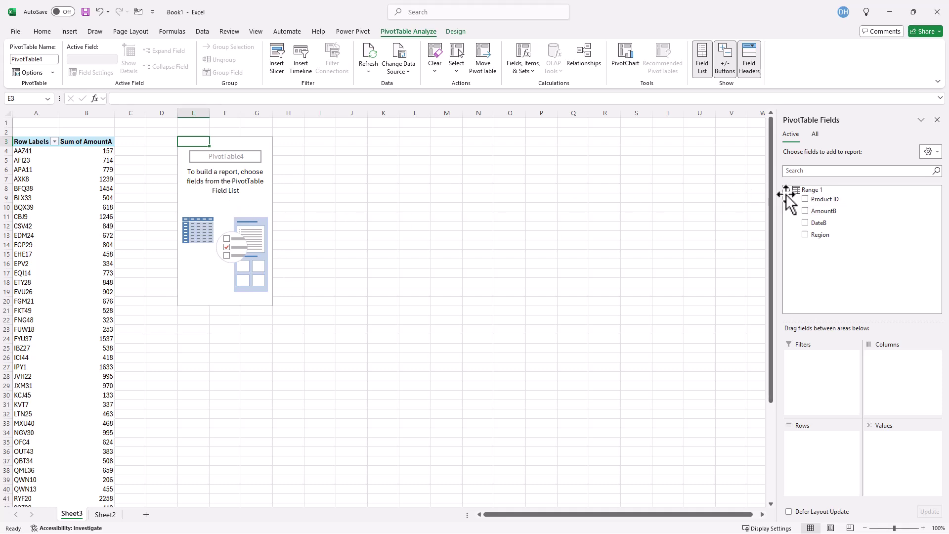
Put Product ID in Rows and Sum of AmountB in Values, then return to Sheet2.
left_click_drag(822, 199, 830, 457)
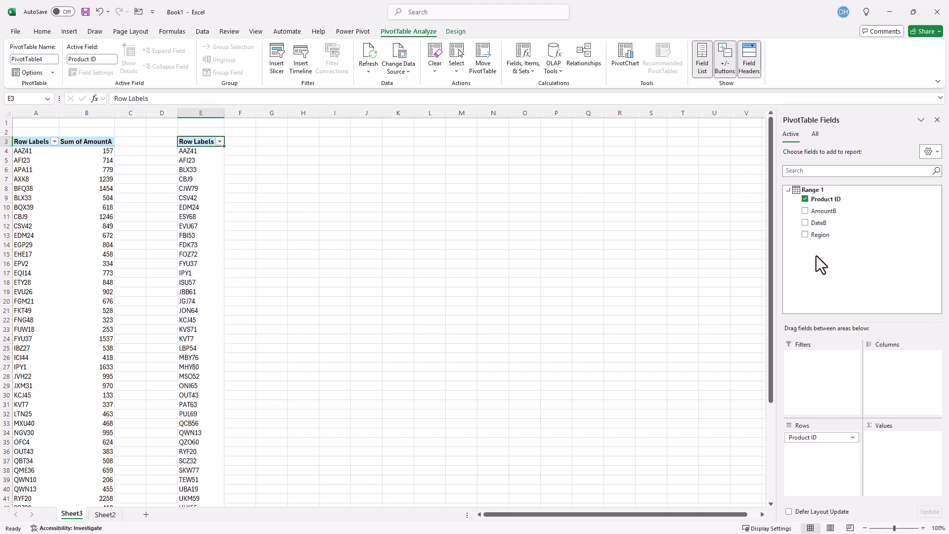
left_click_drag(822, 211, 897, 460)
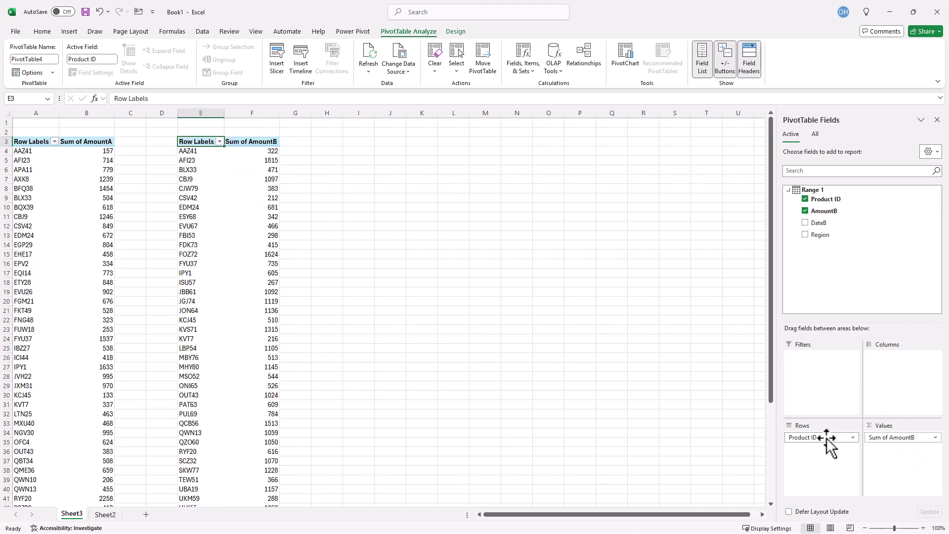
left_click(105, 515)
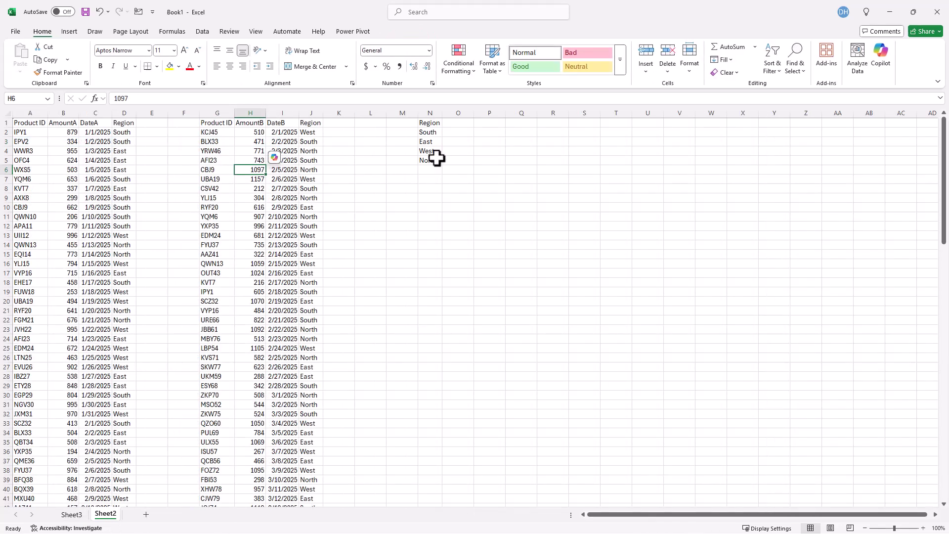
Create an empty Data Model PivotTable at Sheet3!$J$3 from the N1:N5 Region list.
left_click(430, 132)
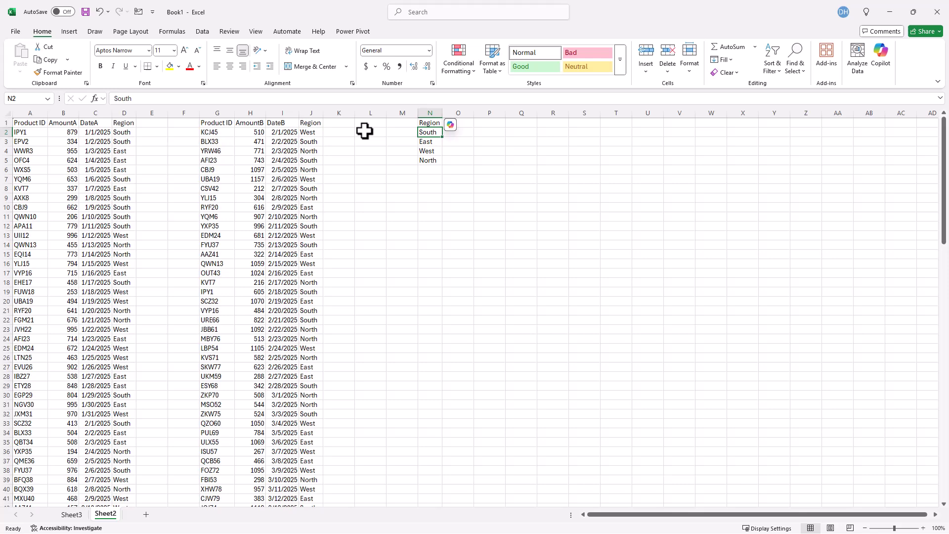
left_click(69, 31)
left_click(24, 54)
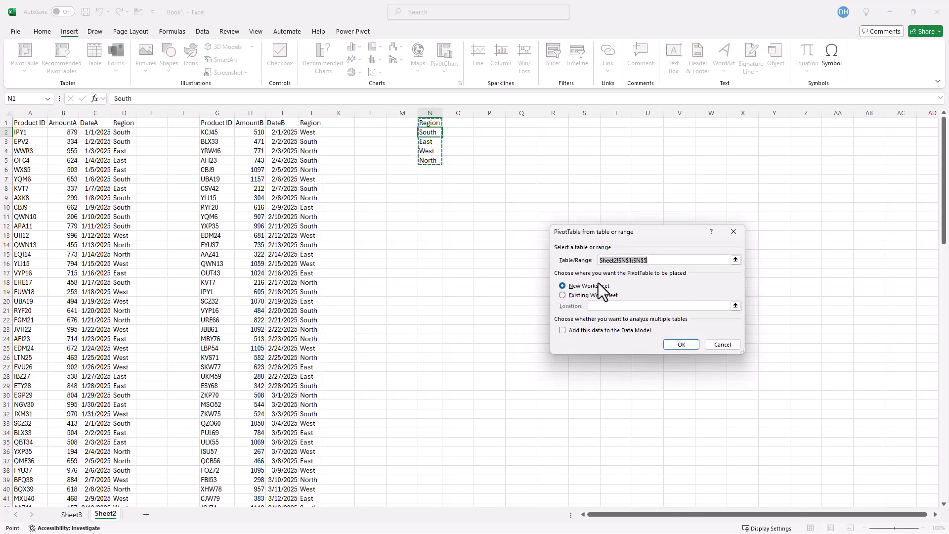
left_click(604, 306)
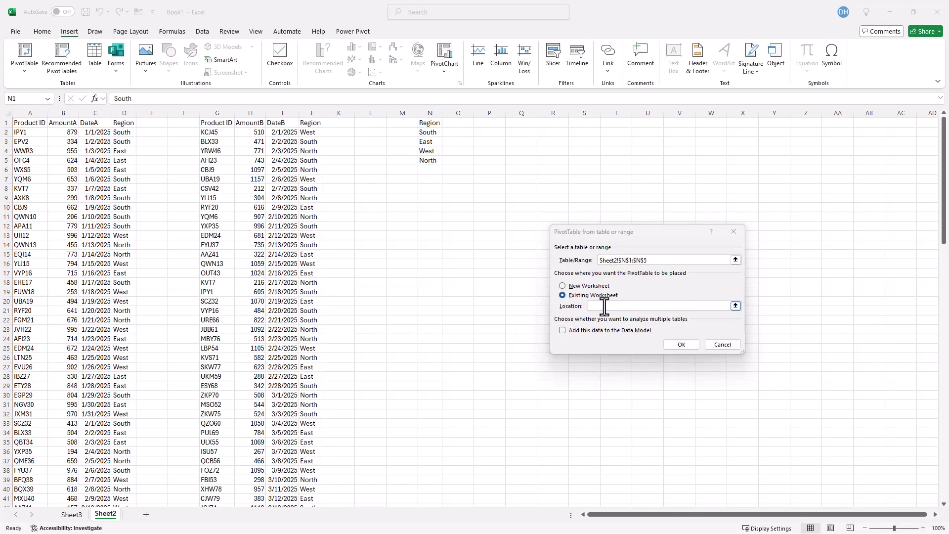
left_click(735, 306)
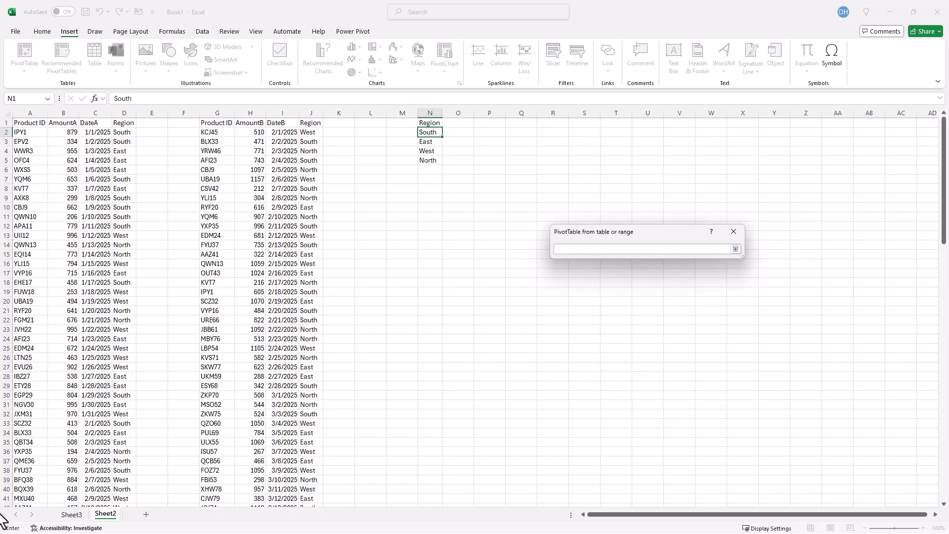
left_click(72, 514)
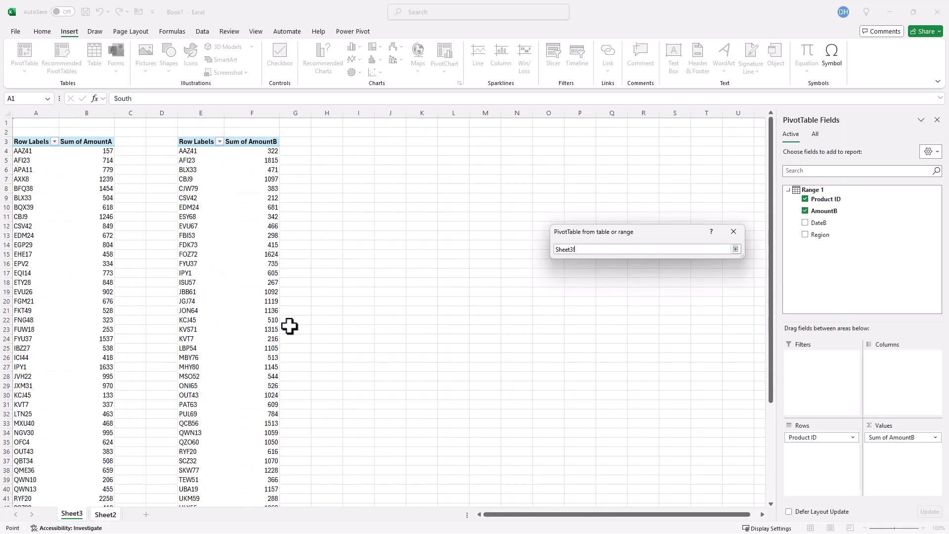
left_click(383, 142)
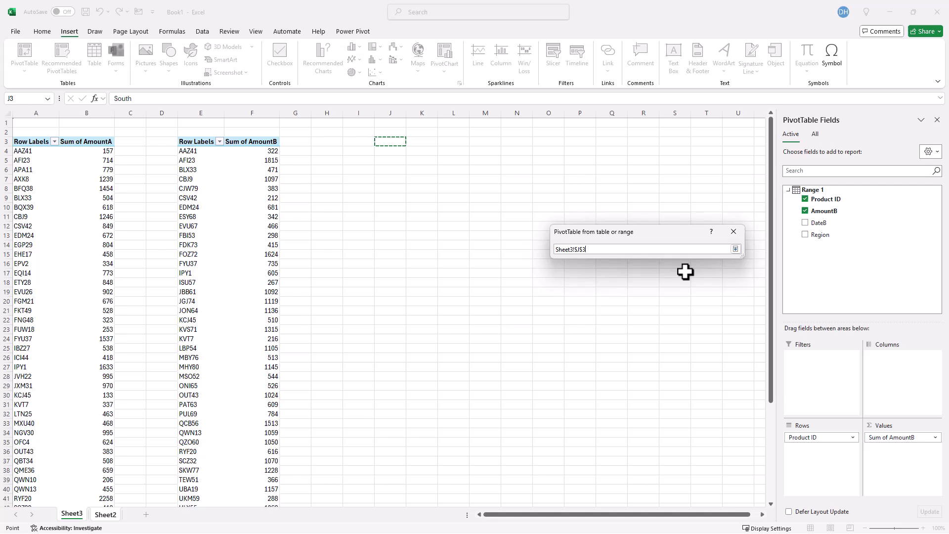
left_click(735, 249)
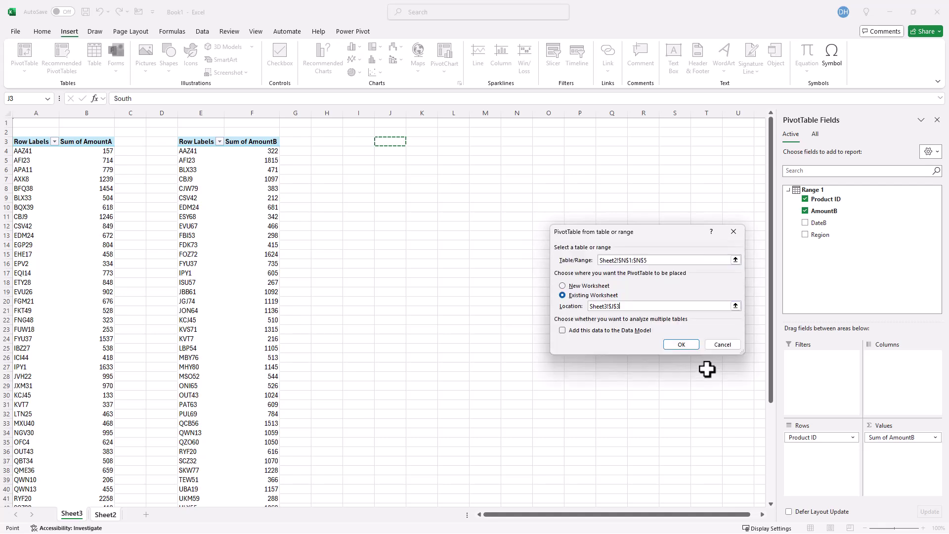
left_click(562, 330)
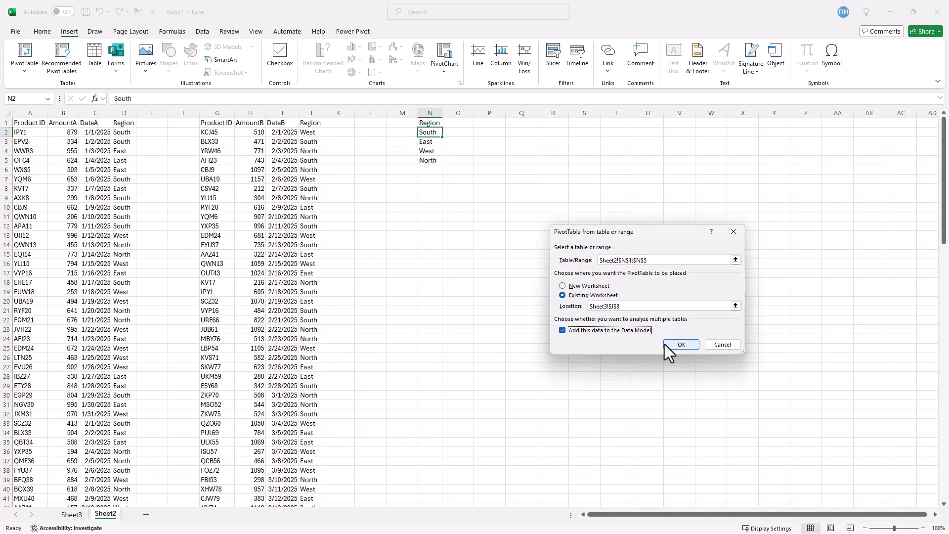
left_click(680, 346)
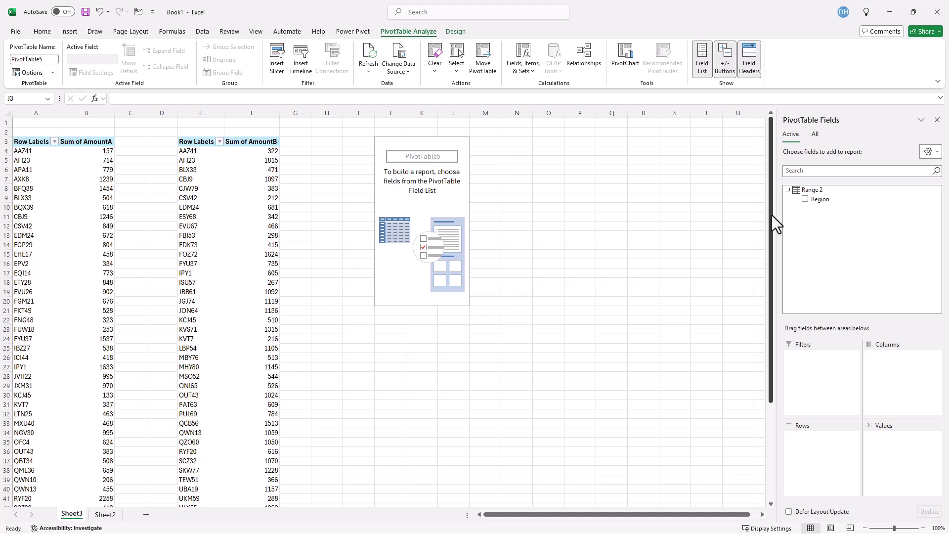
Add a Region slicer from the field list and place it over columns N–P.
right_click(818, 200)
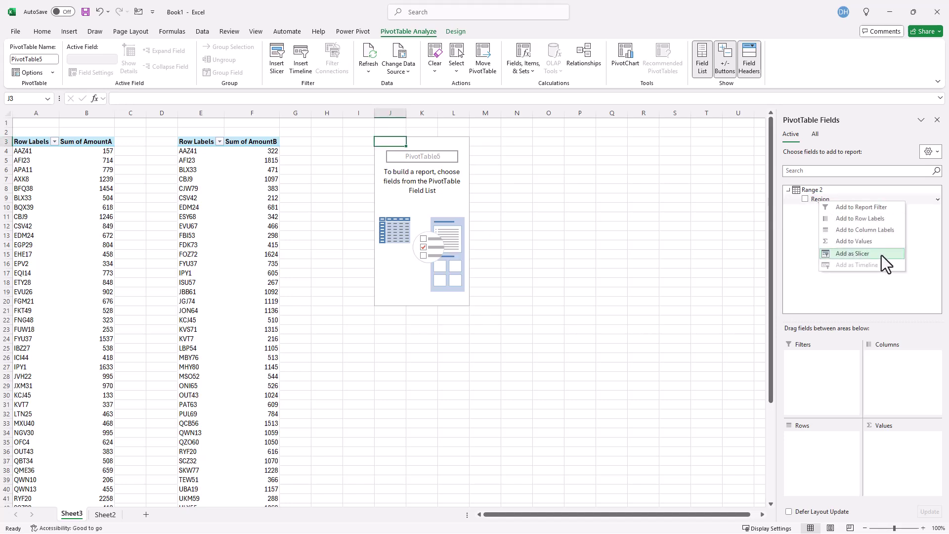
left_click(852, 253)
left_click_drag(401, 247, 547, 136)
Put Region in the new pivot's rows and leave the slicer filtering East after trying North.
left_click(428, 198)
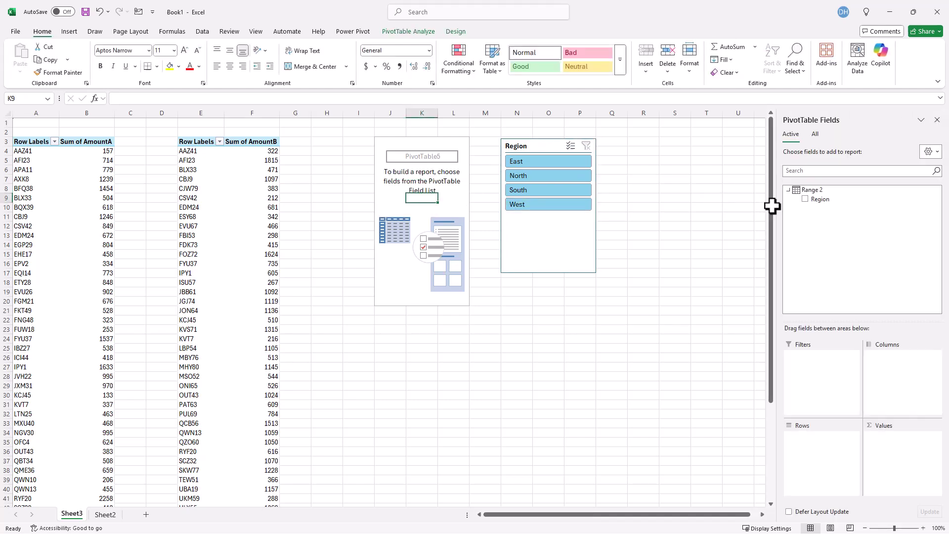
left_click_drag(822, 199, 822, 465)
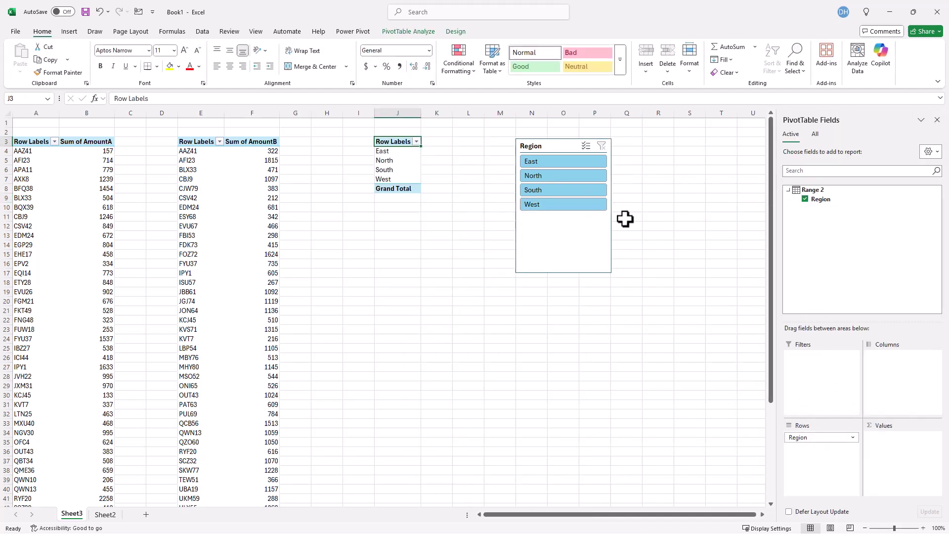
left_click(547, 162)
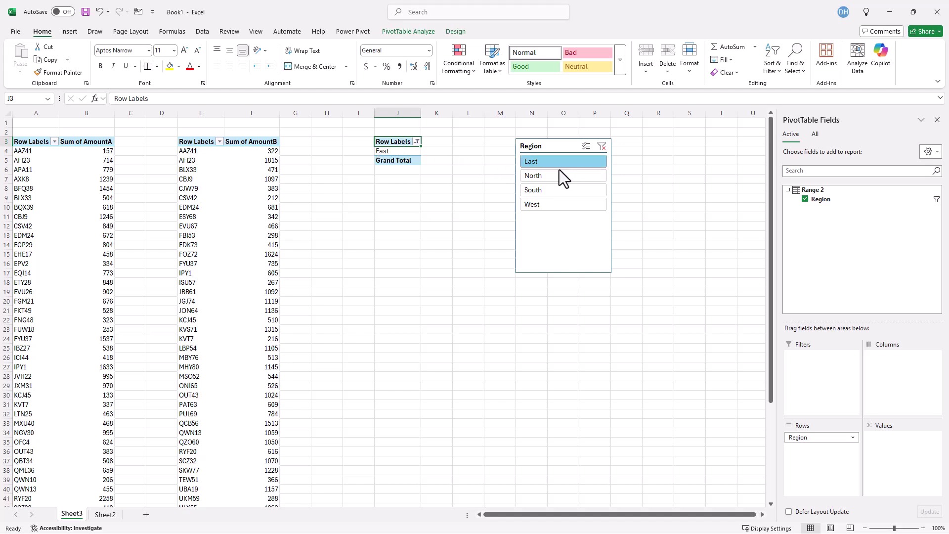
left_click(557, 174)
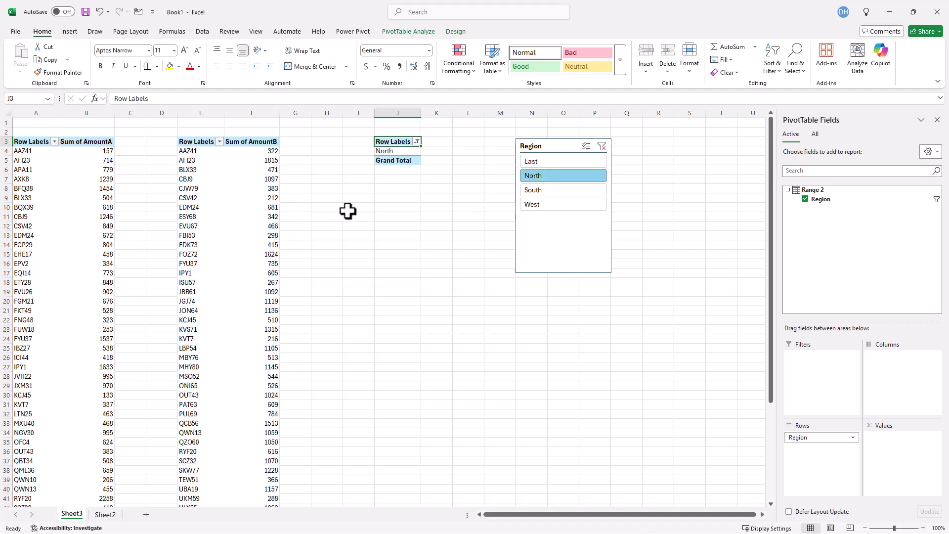
key("ctrl+z")
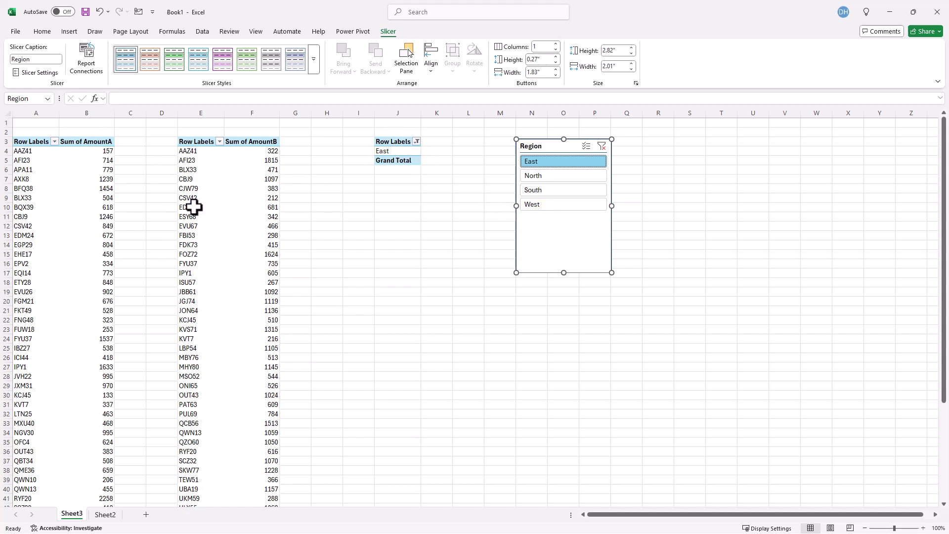
Open the Power Pivot window through Data > Data Model > Manage Data Model.
left_click(206, 32)
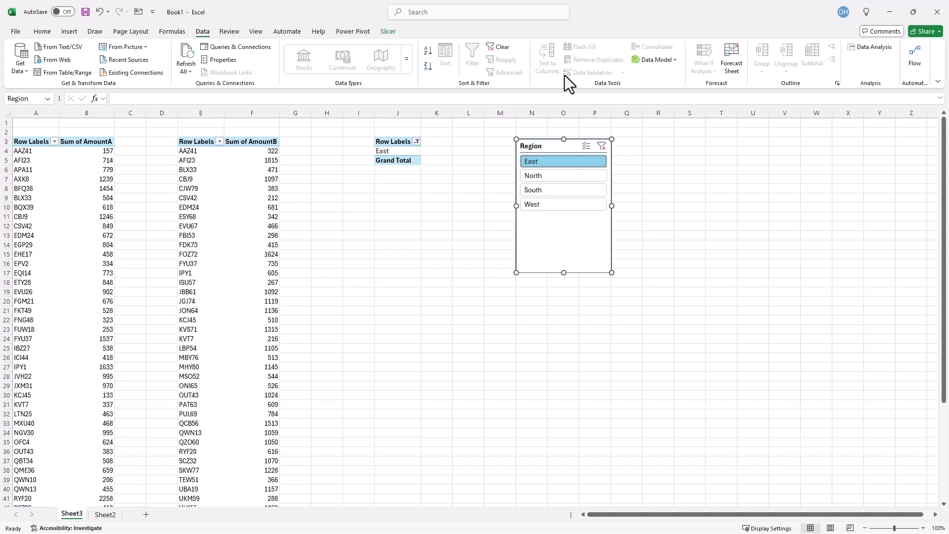
left_click(652, 61)
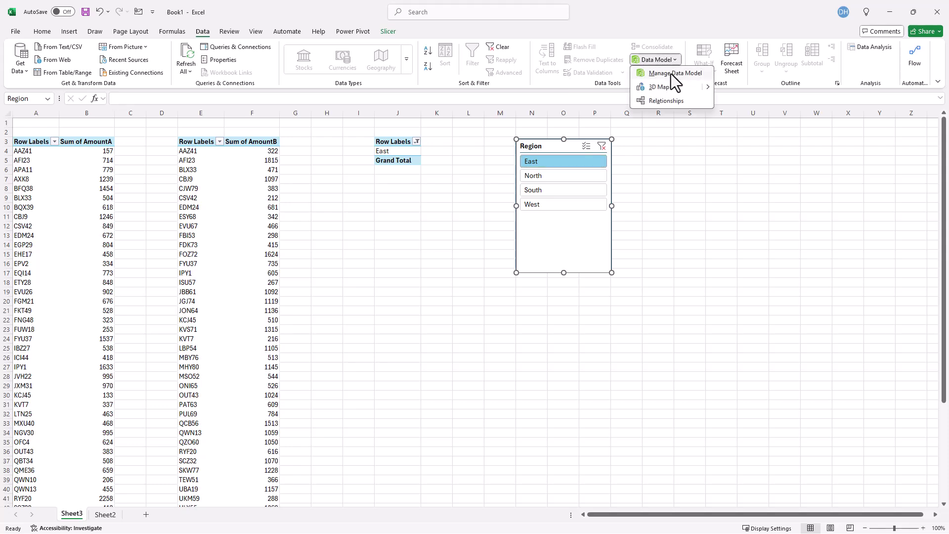
left_click(671, 73)
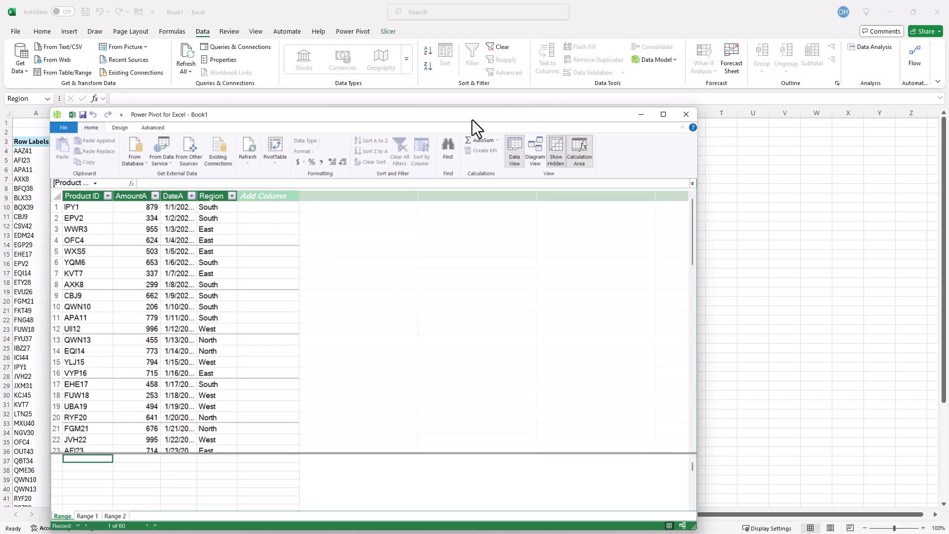
Switch Power Pivot to Diagram View and spread out the Range, Range 1 and Range 2 tables.
left_click_drag(472, 120, 537, 48)
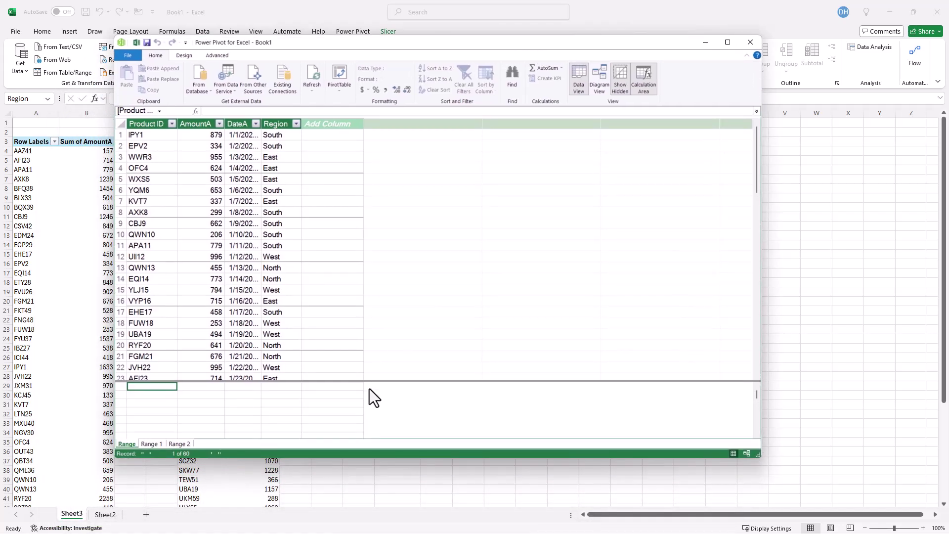
left_click(598, 79)
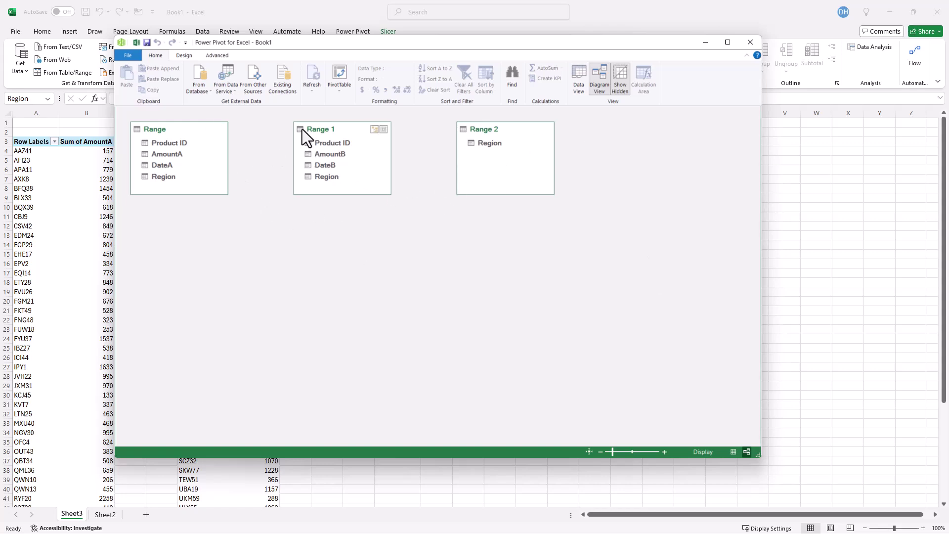
left_click_drag(302, 129, 392, 289)
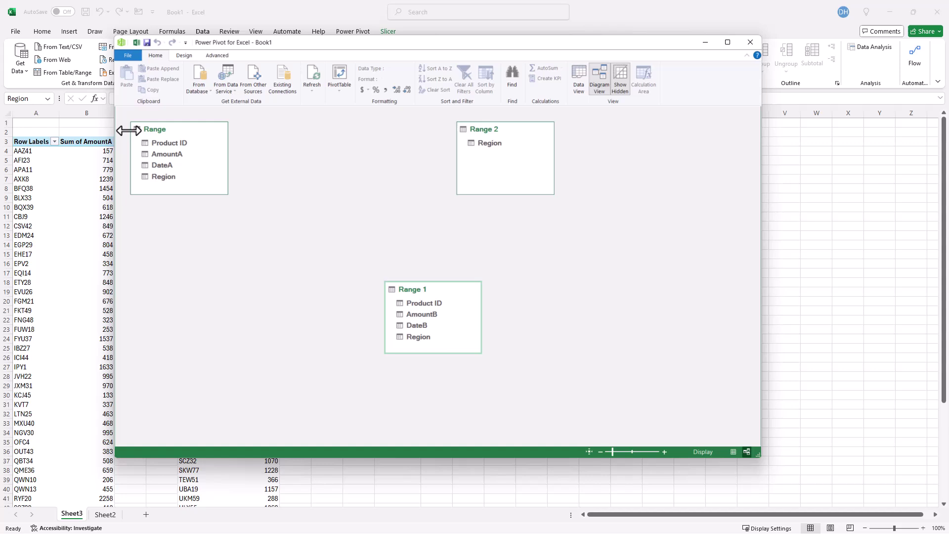
left_click_drag(138, 129, 185, 297)
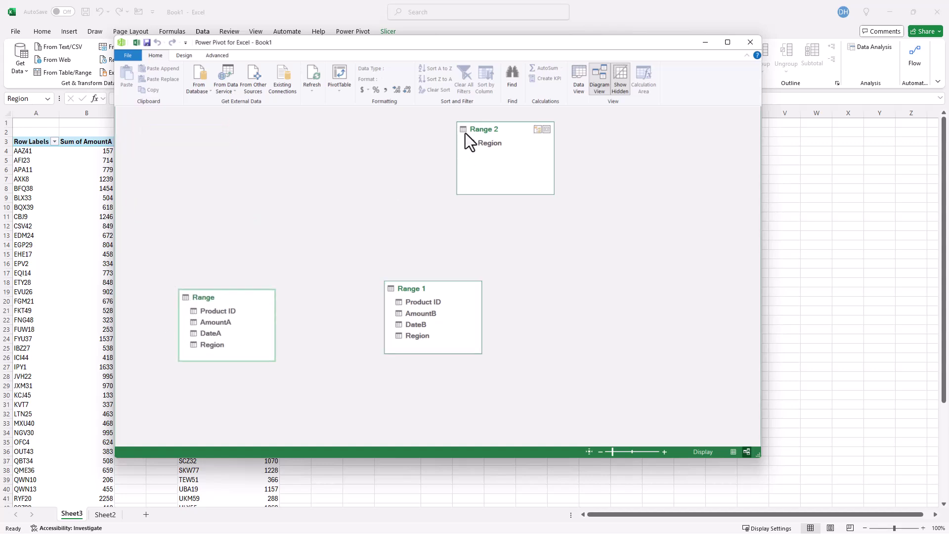
left_click_drag(464, 132, 279, 133)
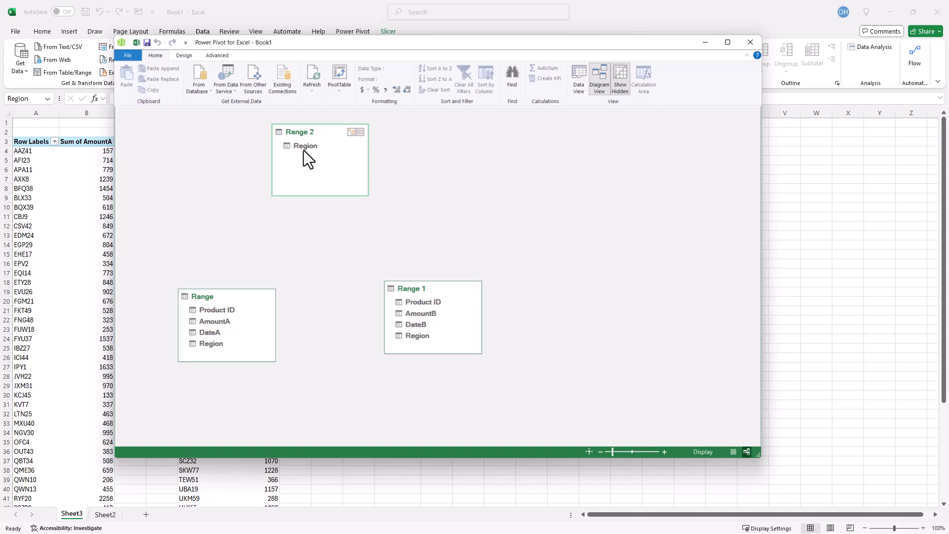
Link Range 2's Region to Region in Range and Range 1, then close Power Pivot.
left_click(319, 145)
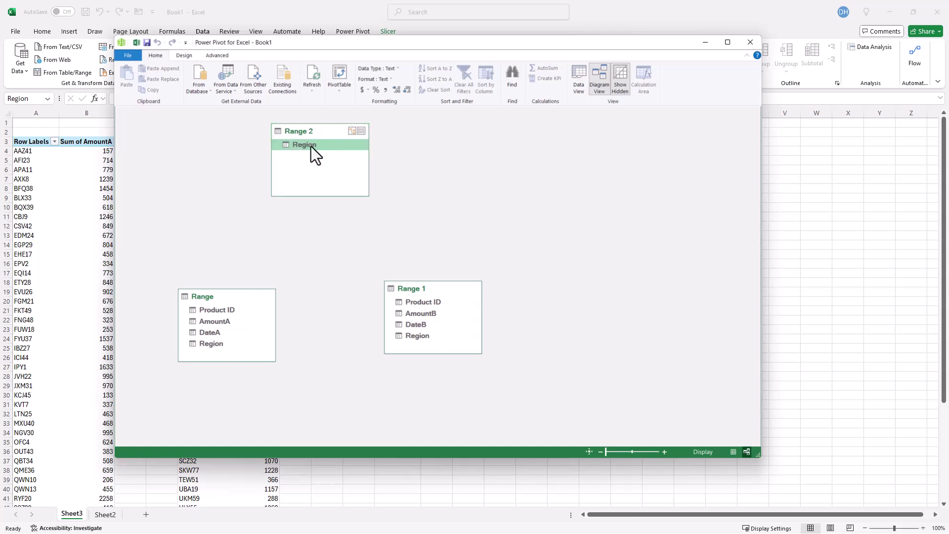
left_click_drag(310, 146, 218, 348)
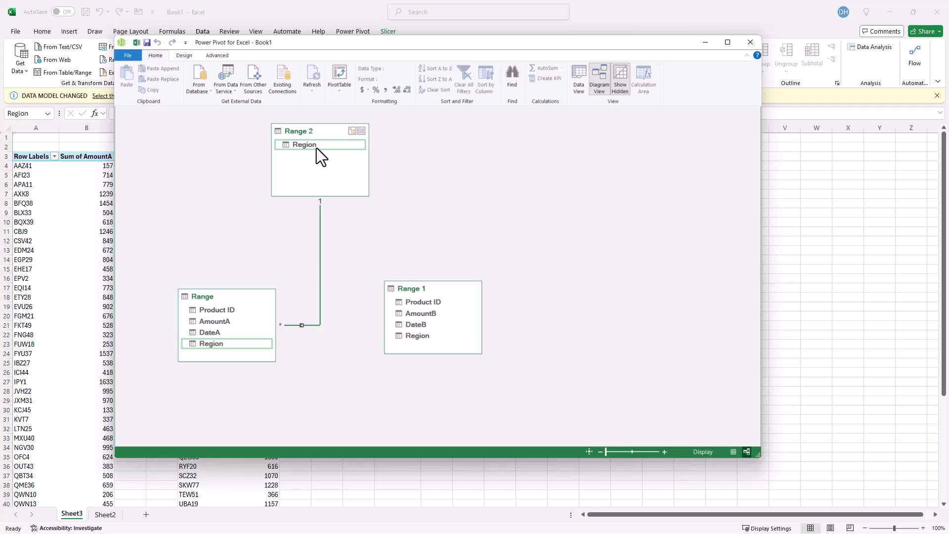
left_click_drag(317, 147, 410, 333)
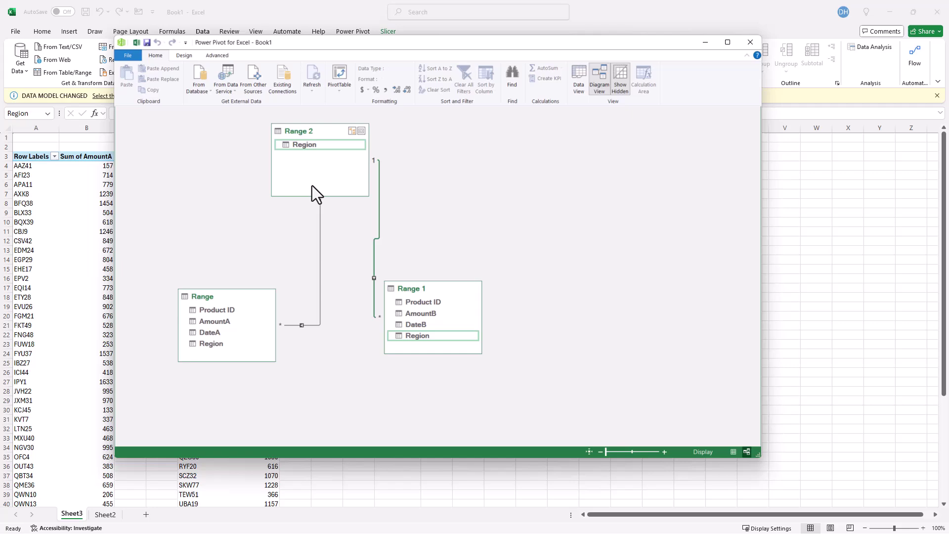
left_click(750, 42)
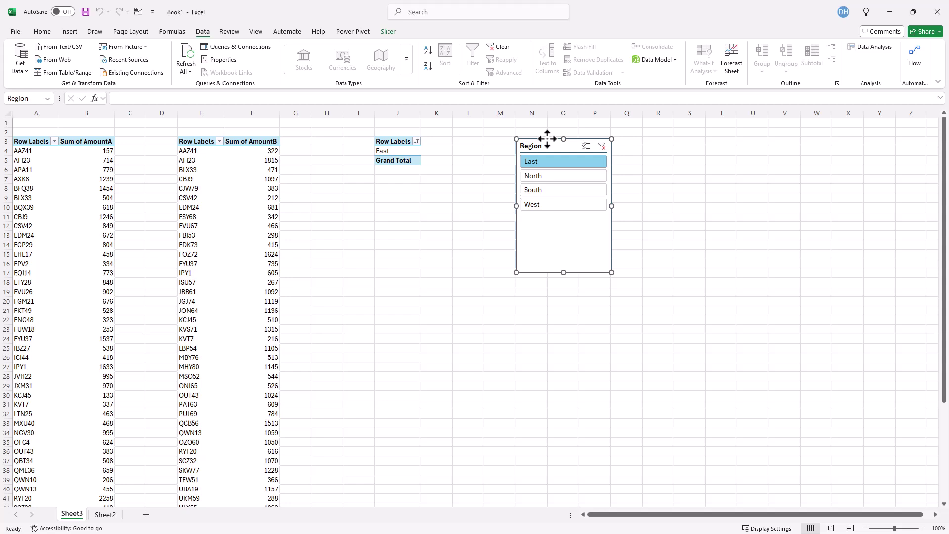
Clear the Region slicer and add PivotTable3 and PivotTable4 to its Report Connections.
left_click(601, 146)
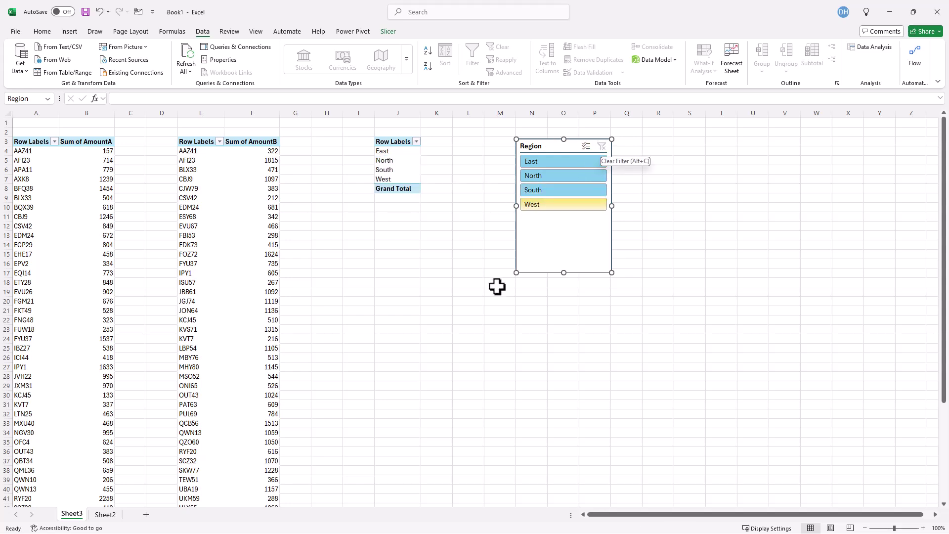
left_click(389, 32)
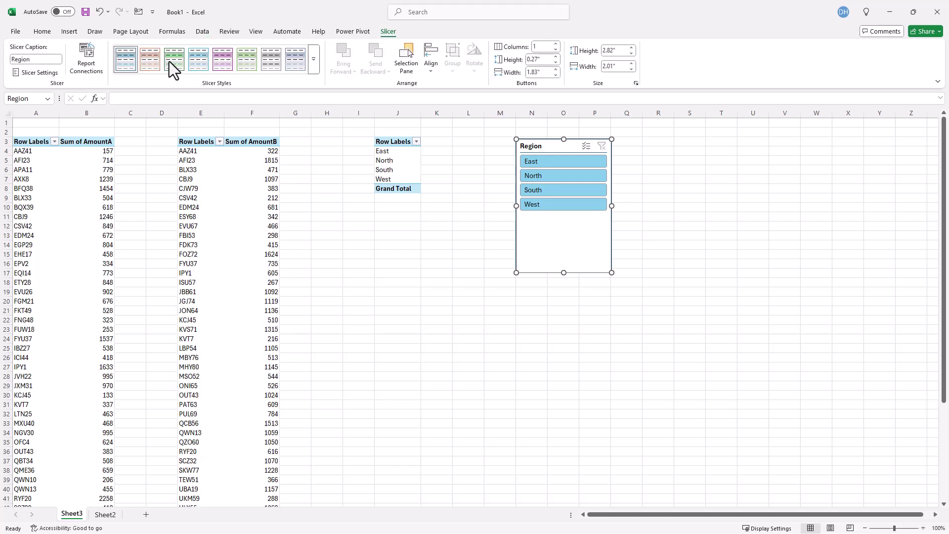
left_click(88, 66)
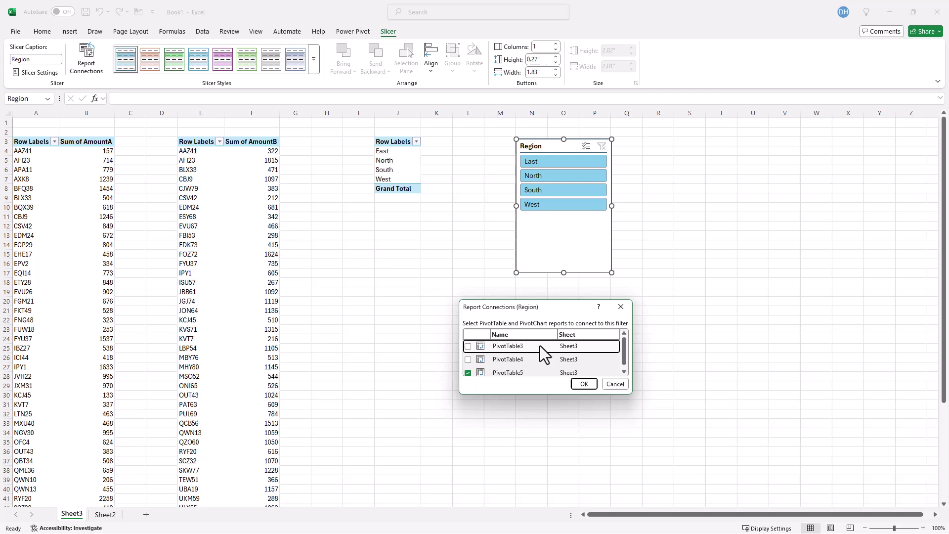
left_click(468, 346)
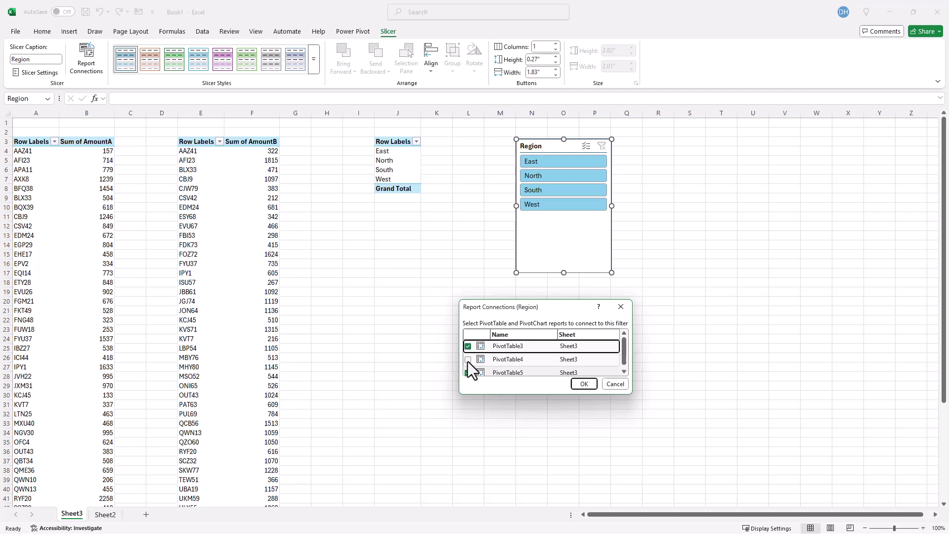
left_click(467, 360)
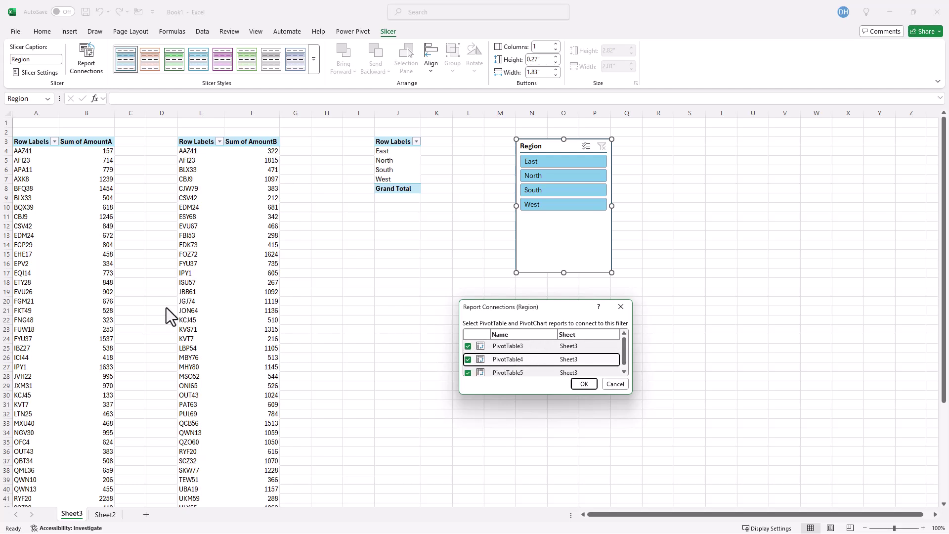
left_click(583, 384)
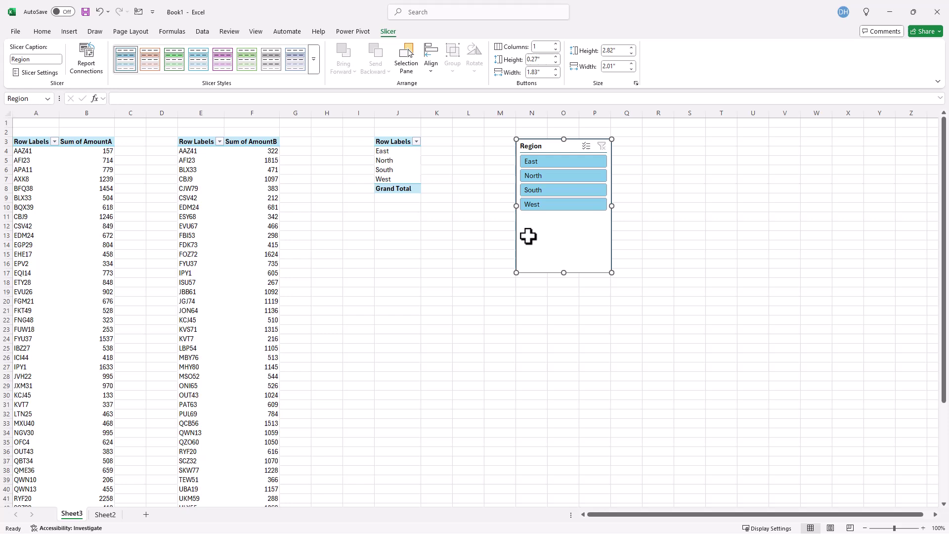
Add Region under Product ID in both pivots and filter to South (9866 AmountA, 9129 AmountB).
left_click(558, 162)
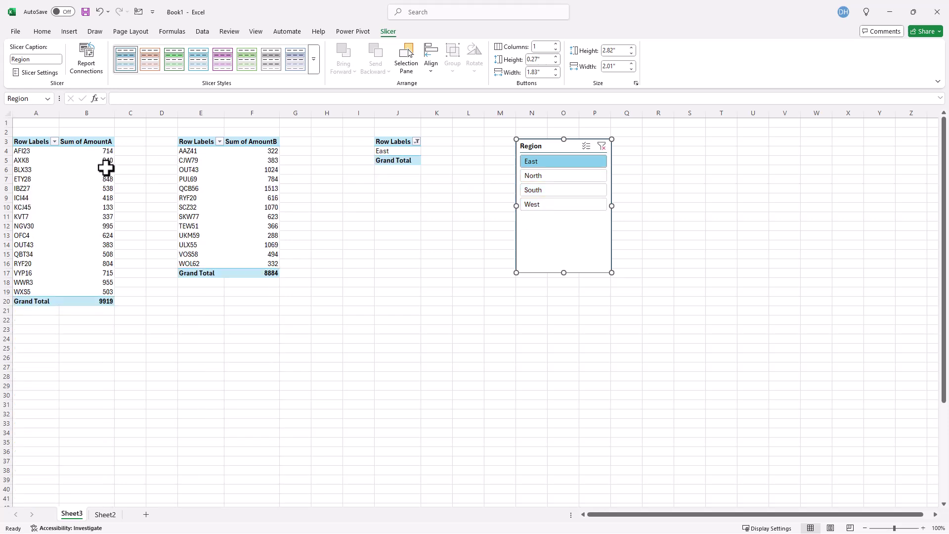
left_click(553, 176)
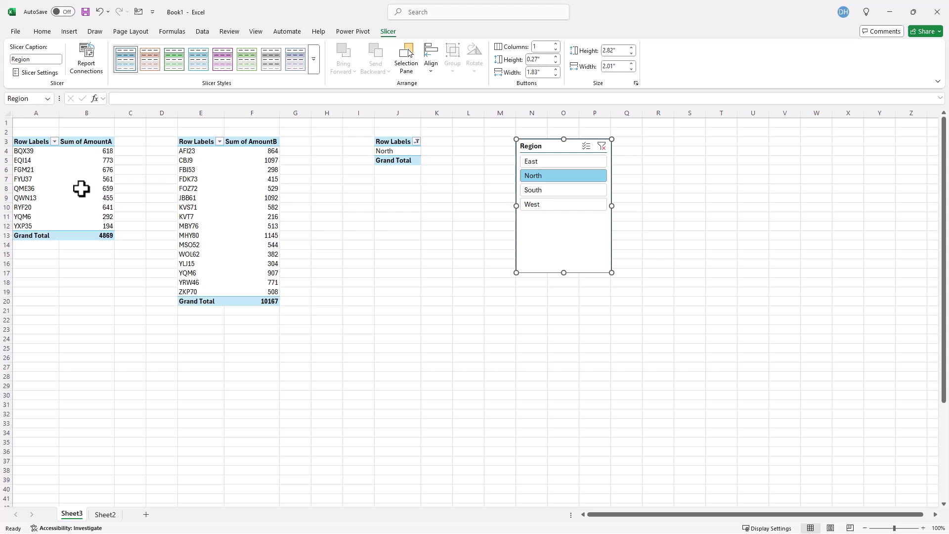
left_click(45, 171)
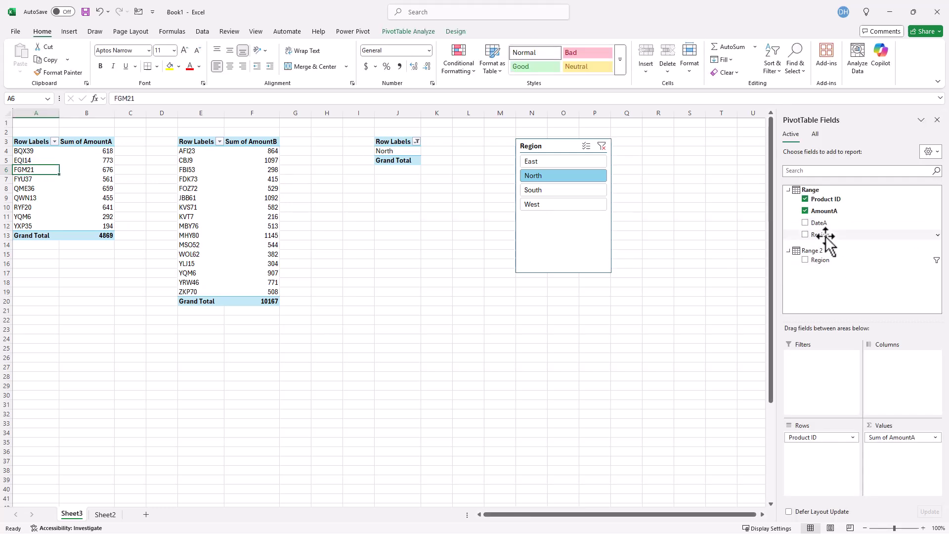
left_click_drag(823, 235, 825, 462)
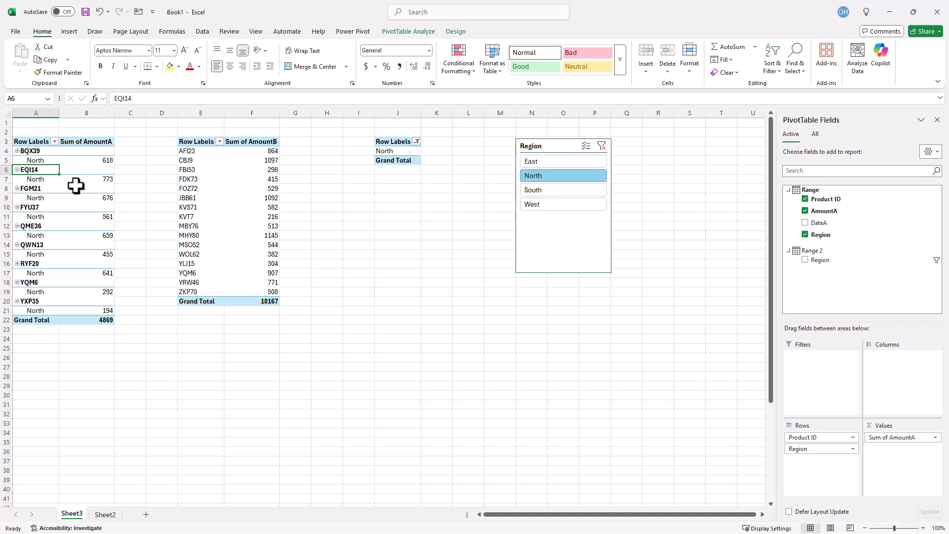
left_click(213, 210)
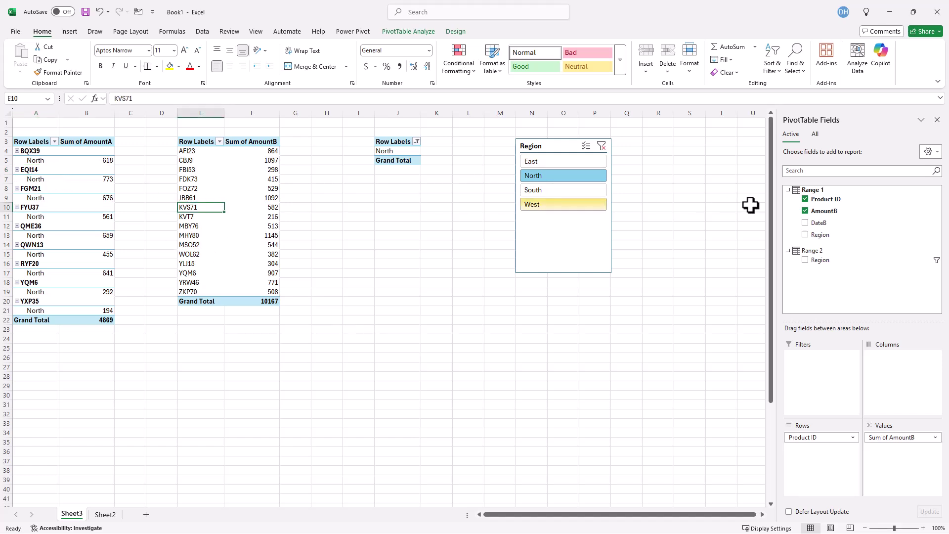
left_click_drag(822, 236, 840, 474)
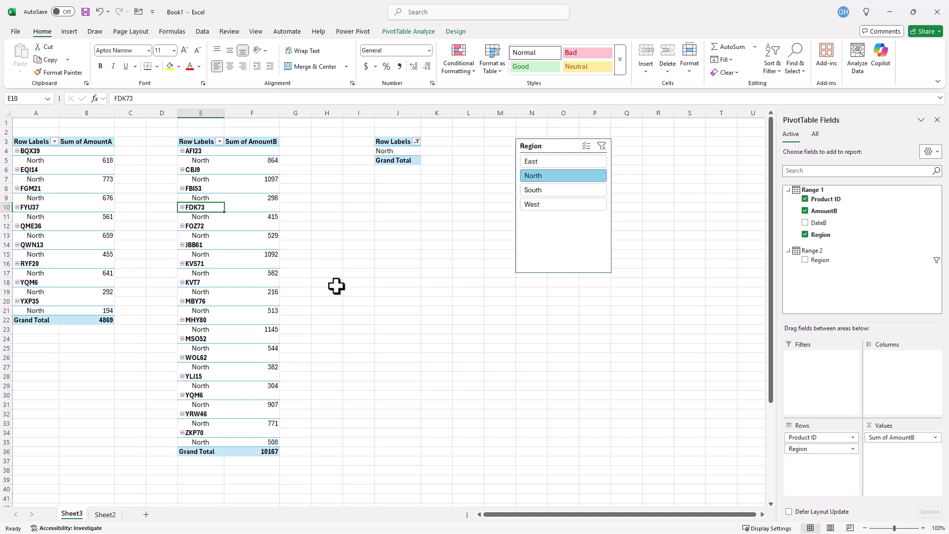
left_click(544, 190)
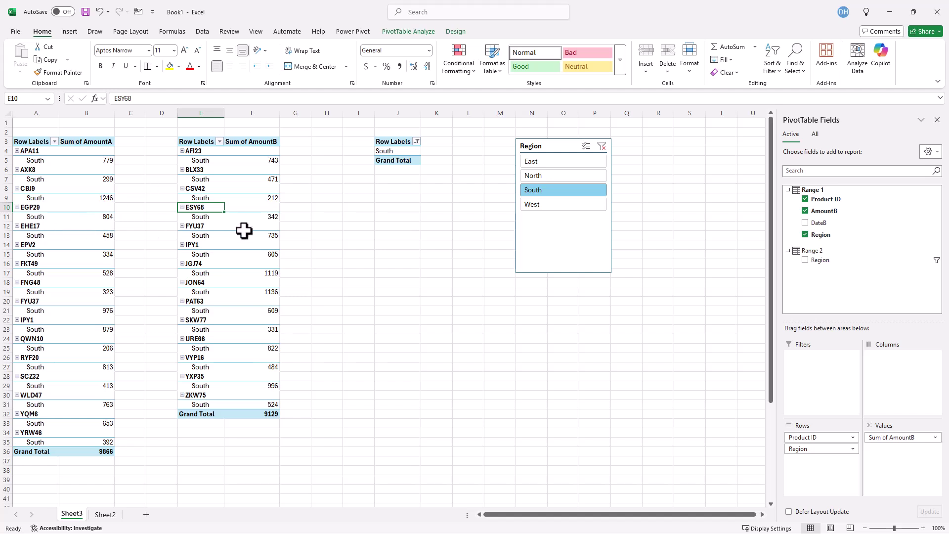
Delete column J with the third pivot table and move the Region slicer left to columns I–K.
left_click(395, 113)
right_click(396, 109)
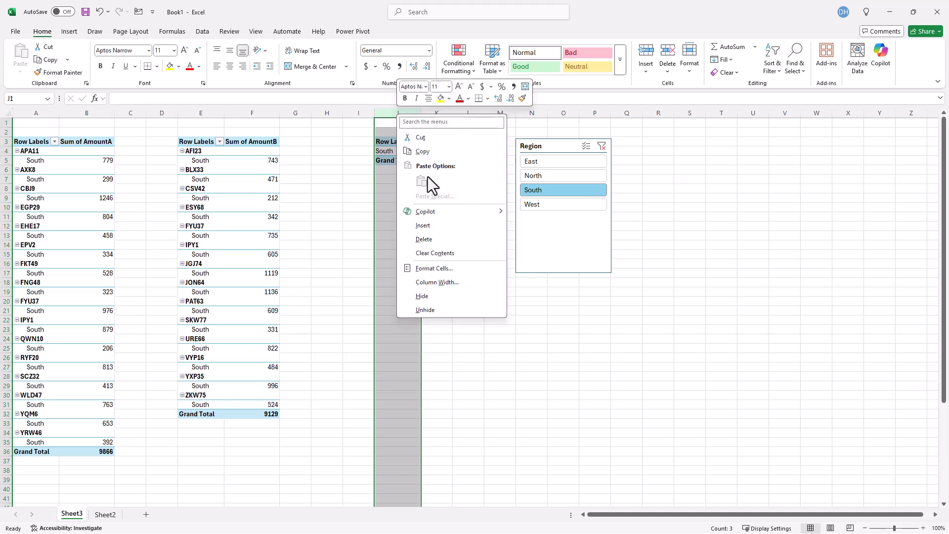
left_click(432, 235)
left_click(232, 226)
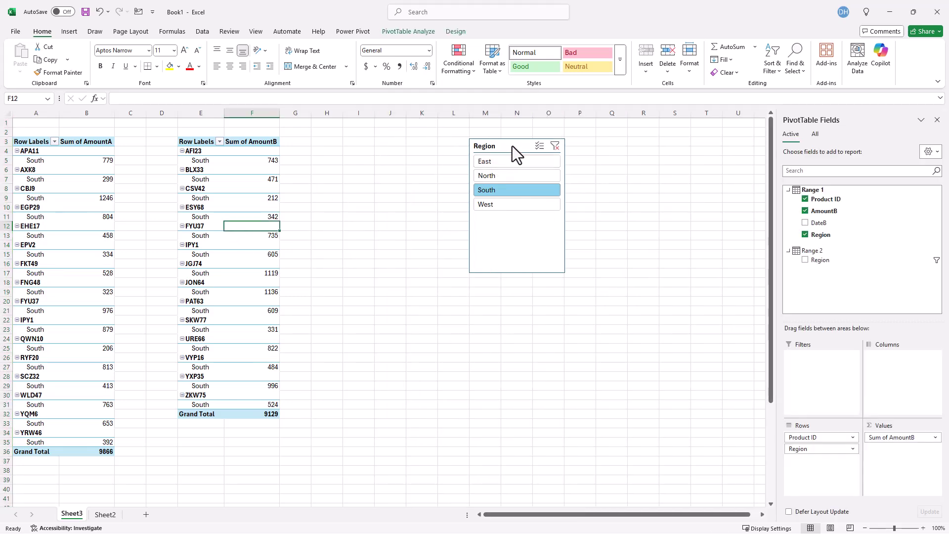
left_click_drag(515, 140, 387, 144)
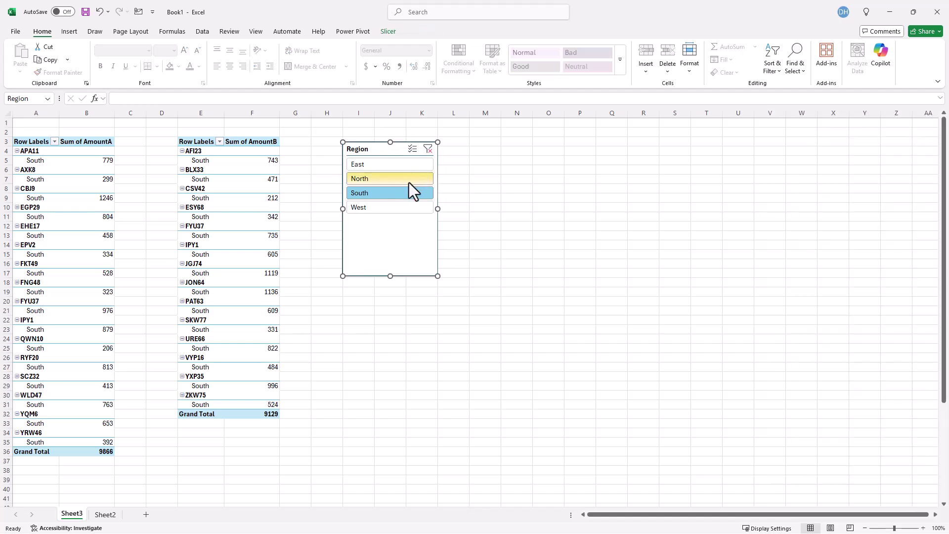
left_click(379, 207)
Remove Region from both pivots' rows and filter them to East (9919 AmountA, 8884 AmountB).
left_click(204, 189)
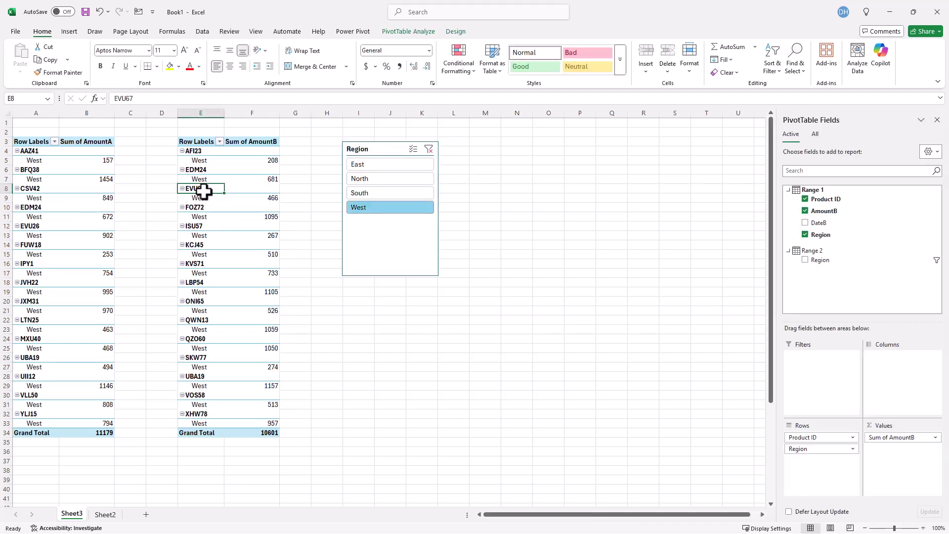
left_click_drag(806, 449, 612, 440)
left_click(79, 245)
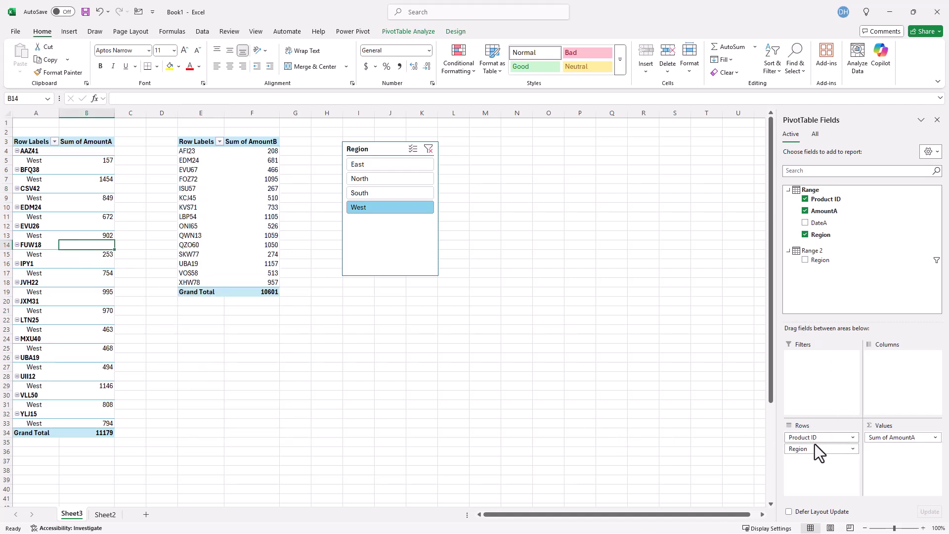
left_click_drag(818, 450, 638, 420)
left_click(395, 166)
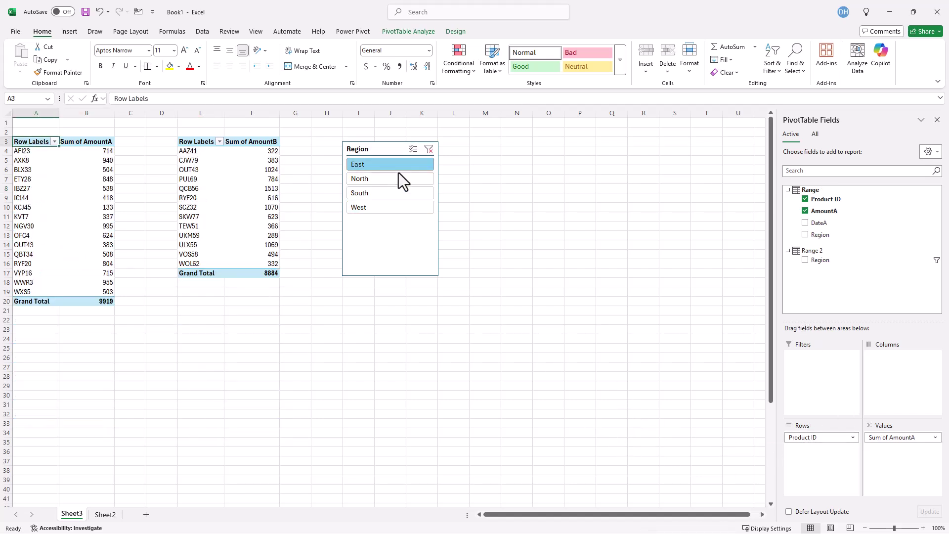
left_click(235, 206)
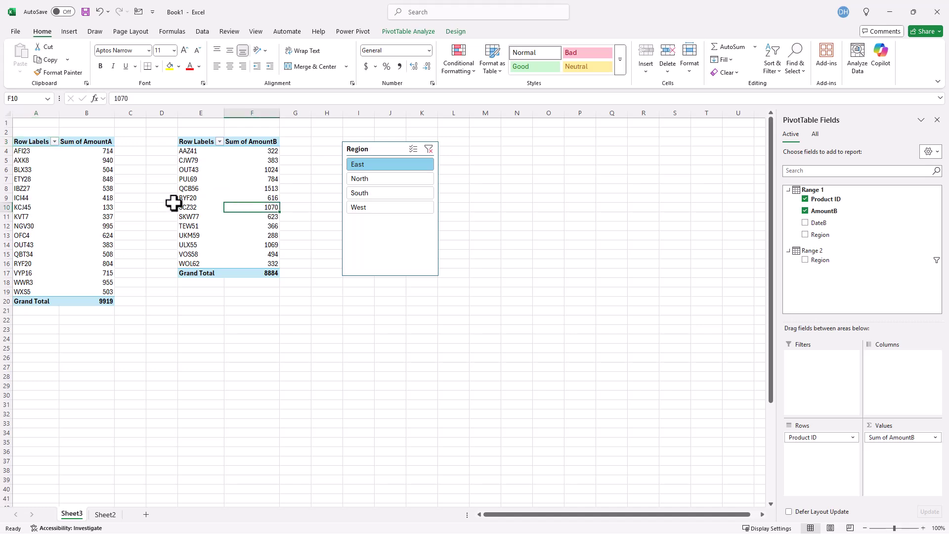
left_click(66, 204)
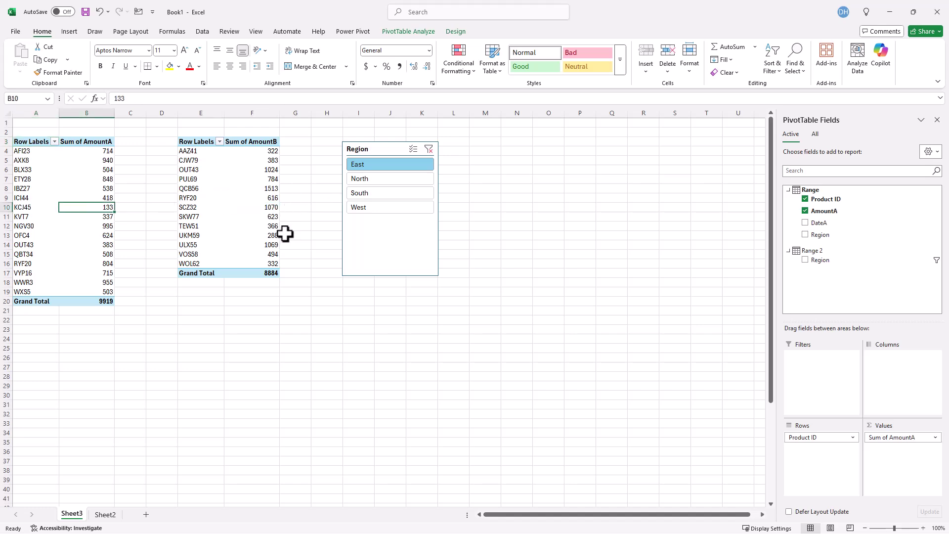